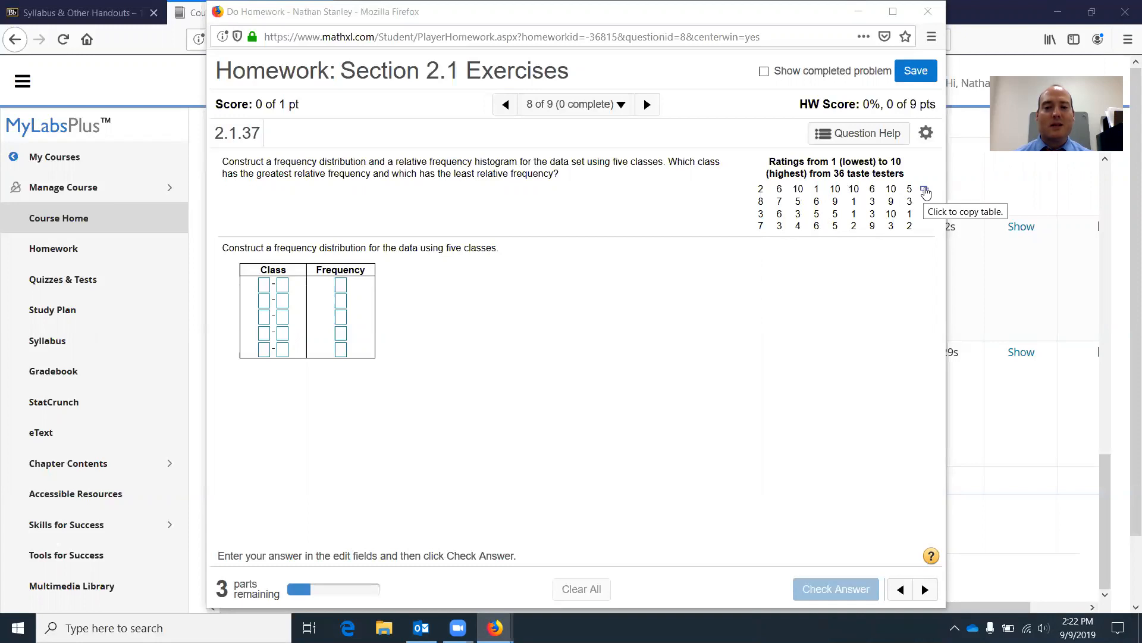
- Open the taste testers' ratings table in StatCrunch and maximize the data set window
click(926, 191)
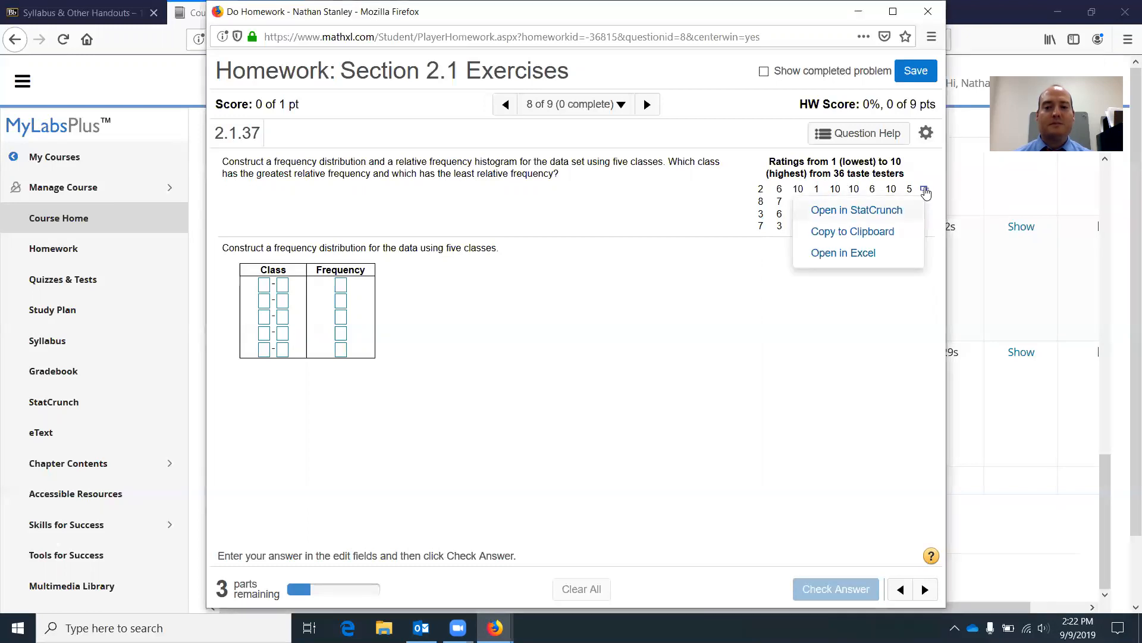
click(874, 211)
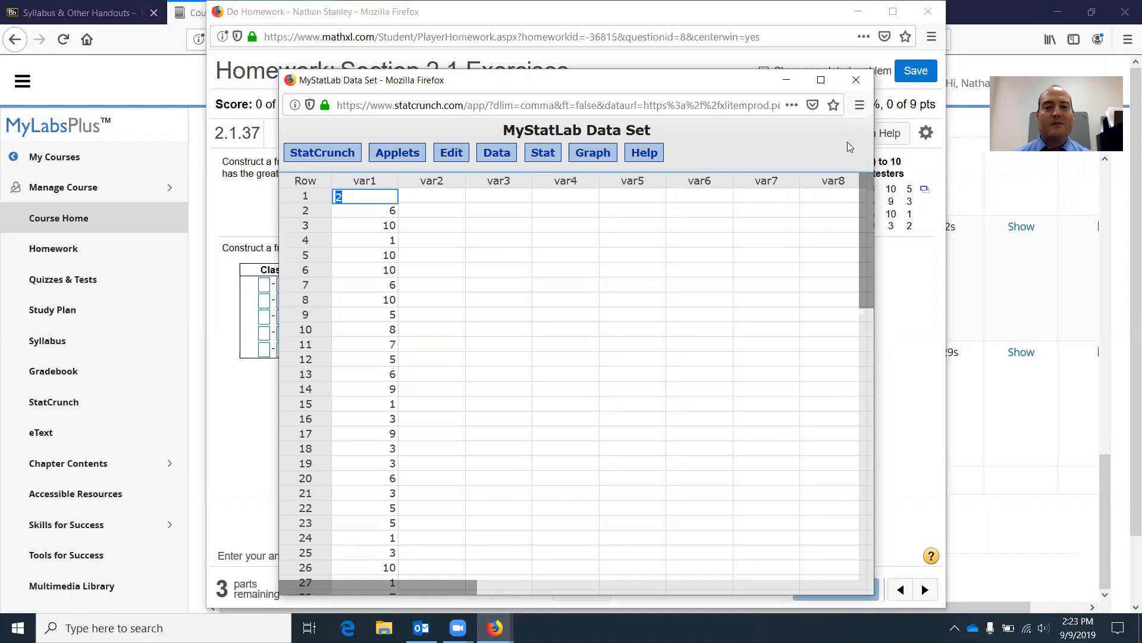
click(822, 80)
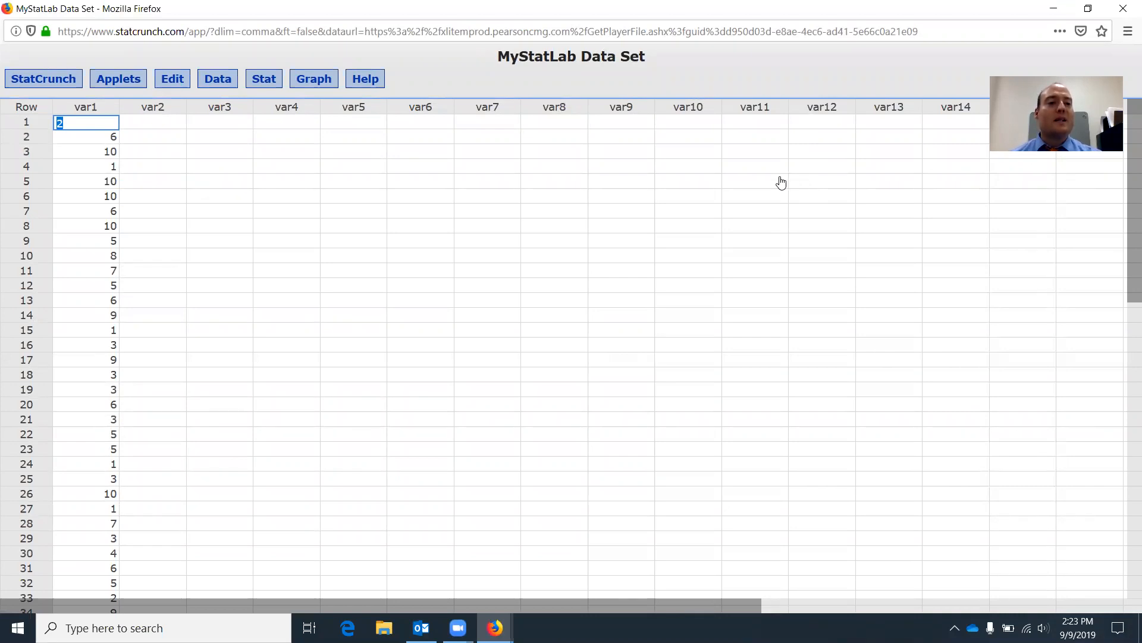
- Rename the var1 column "Raw Data" and sort the table by it in ascending order
click(100, 107)
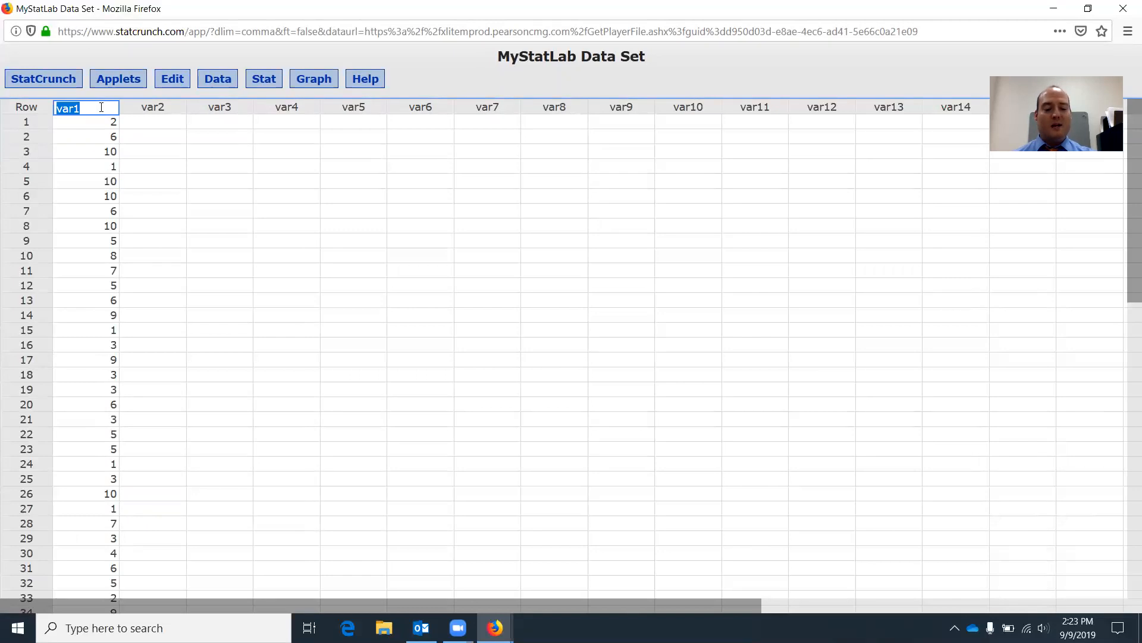
text(Raw Data)
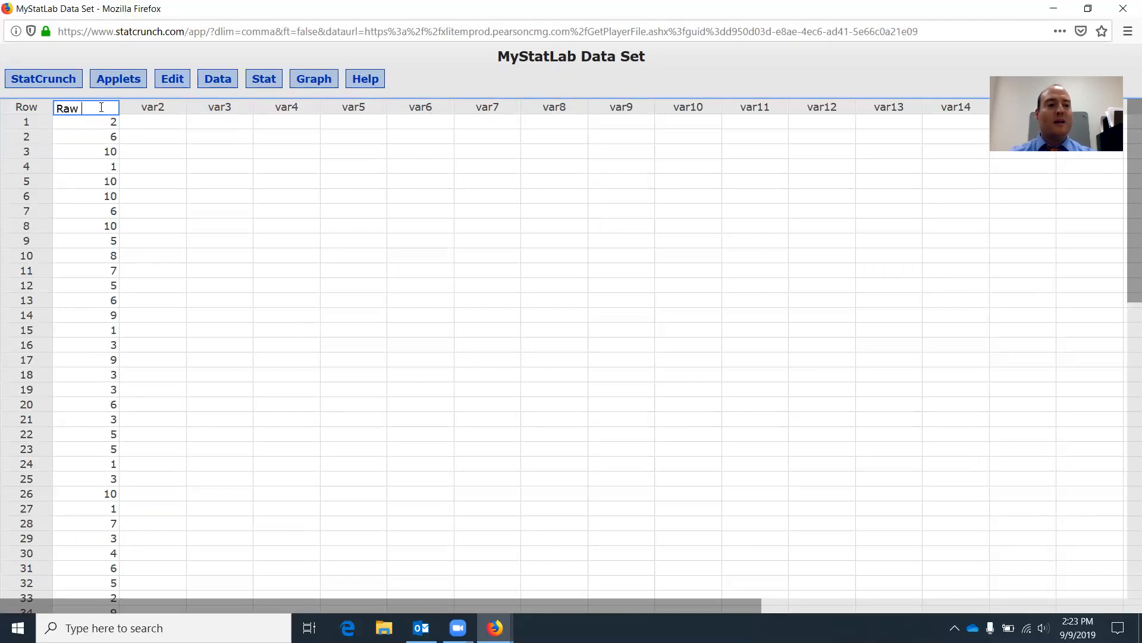
click(135, 128)
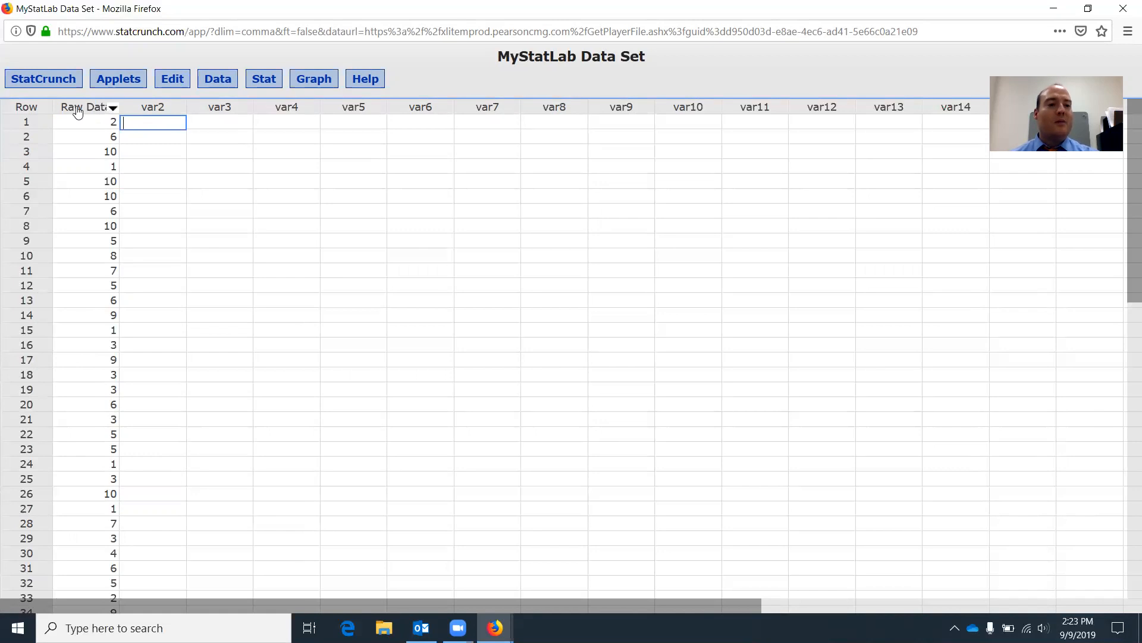
click(113, 109)
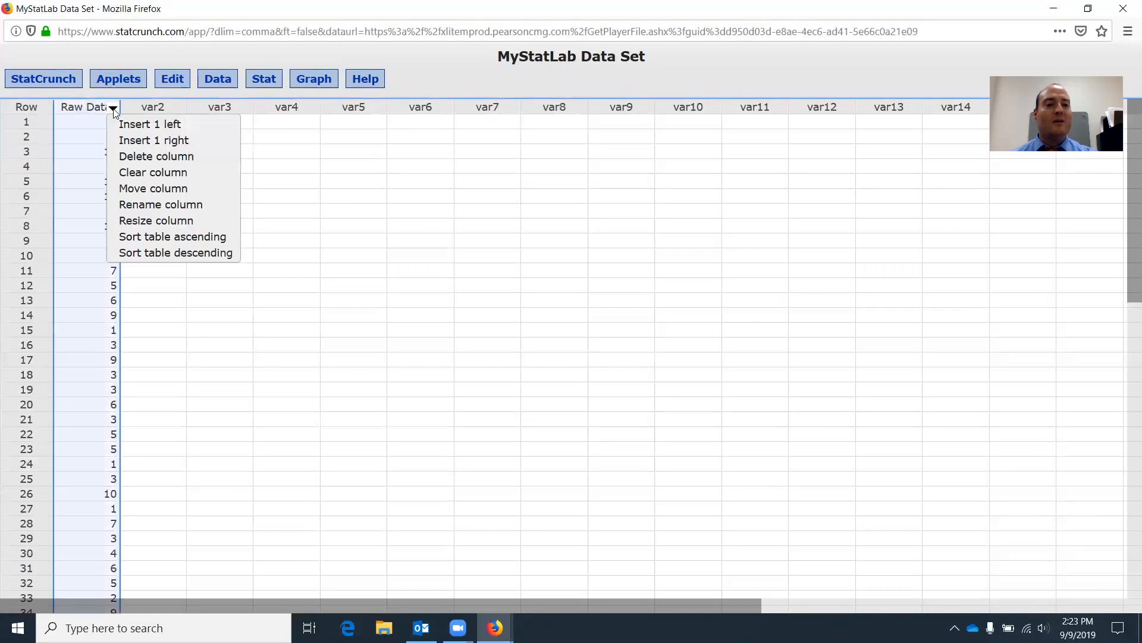
click(172, 236)
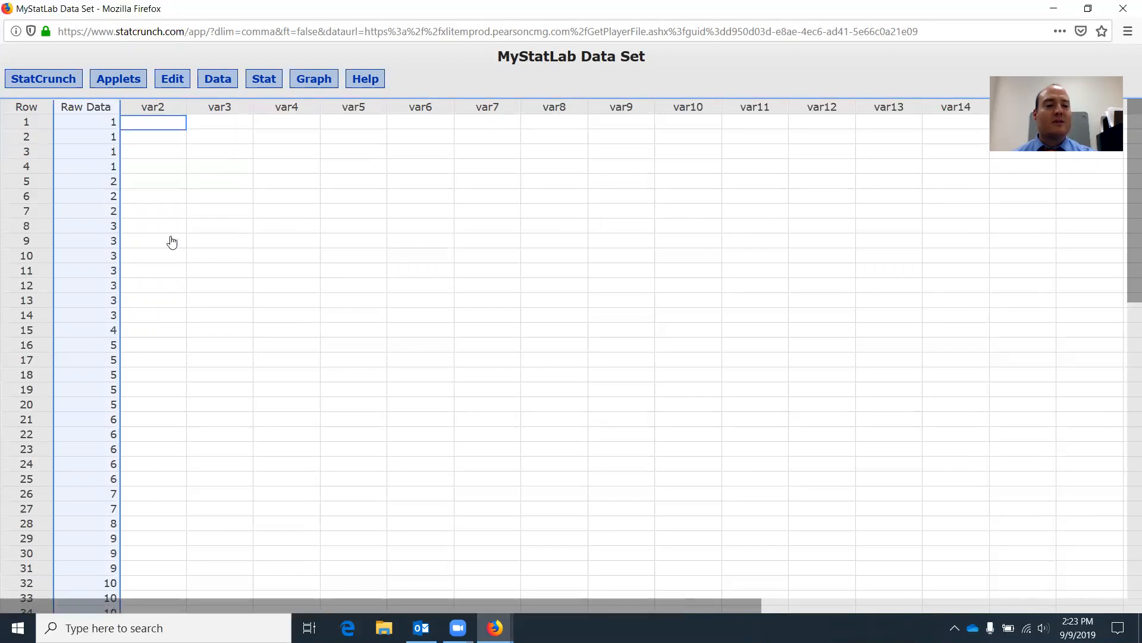
- Rename the var2 column "Classes"
click(171, 108)
text(Classes)
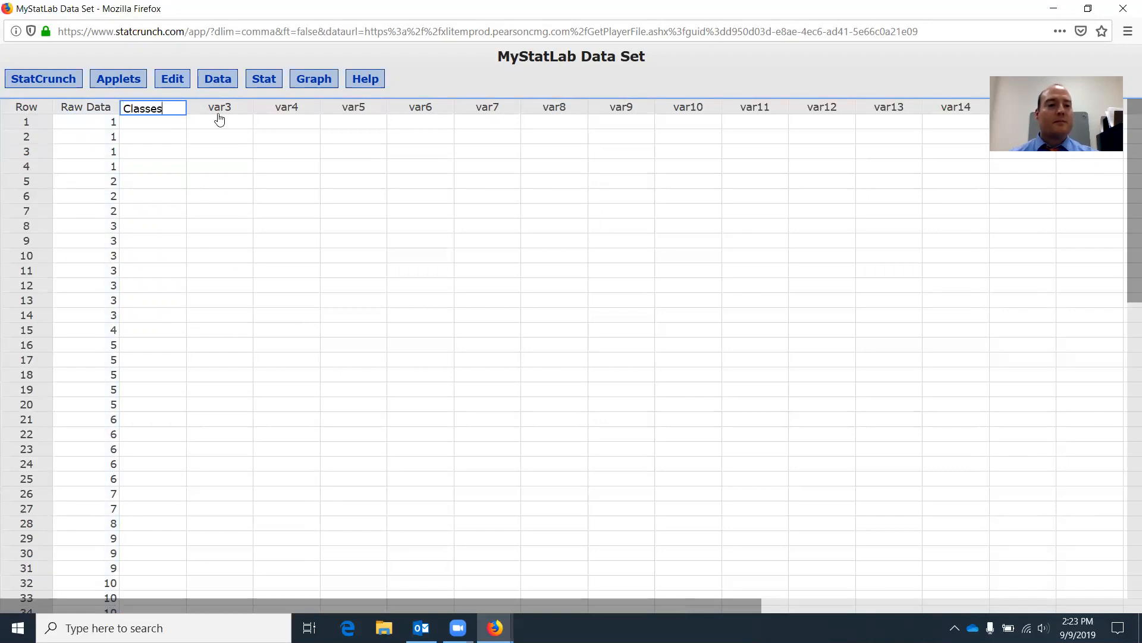
click(163, 127)
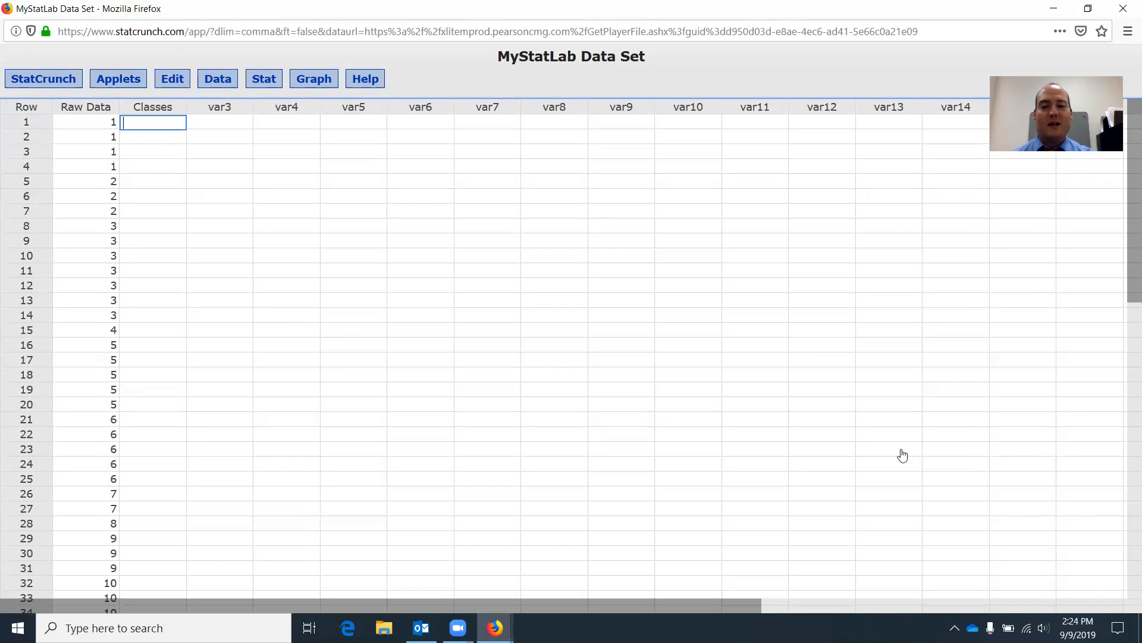
- Check the homework question for the required number of classes, and return to the StatCrunch data set
drag(1129, 300, 1129, 257)
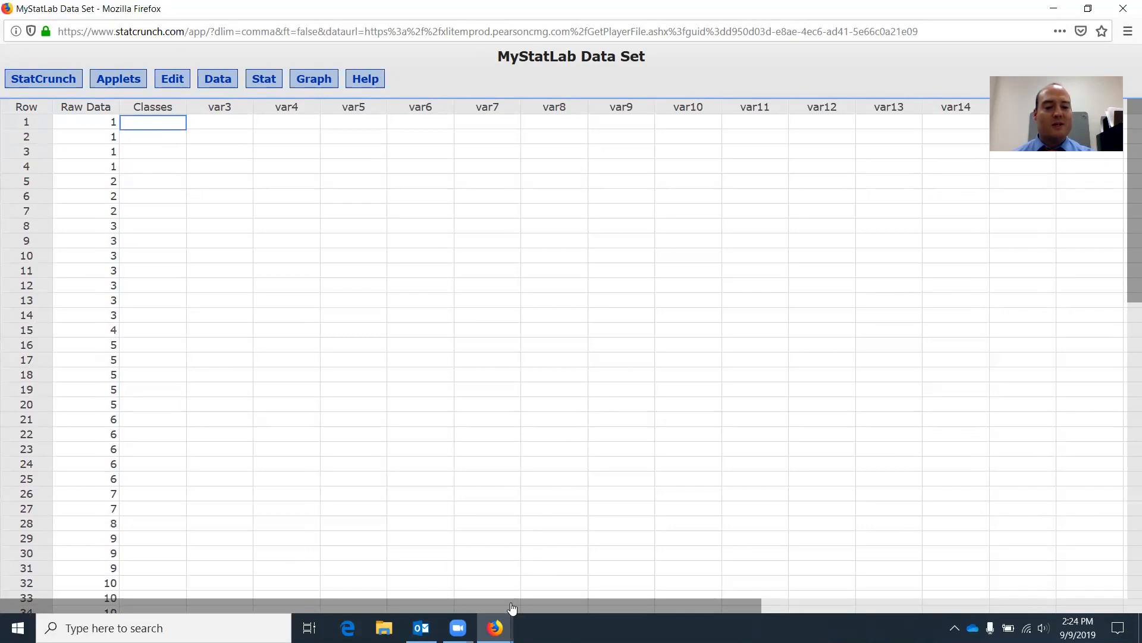
click(1054, 8)
drag(605, 162, 669, 174)
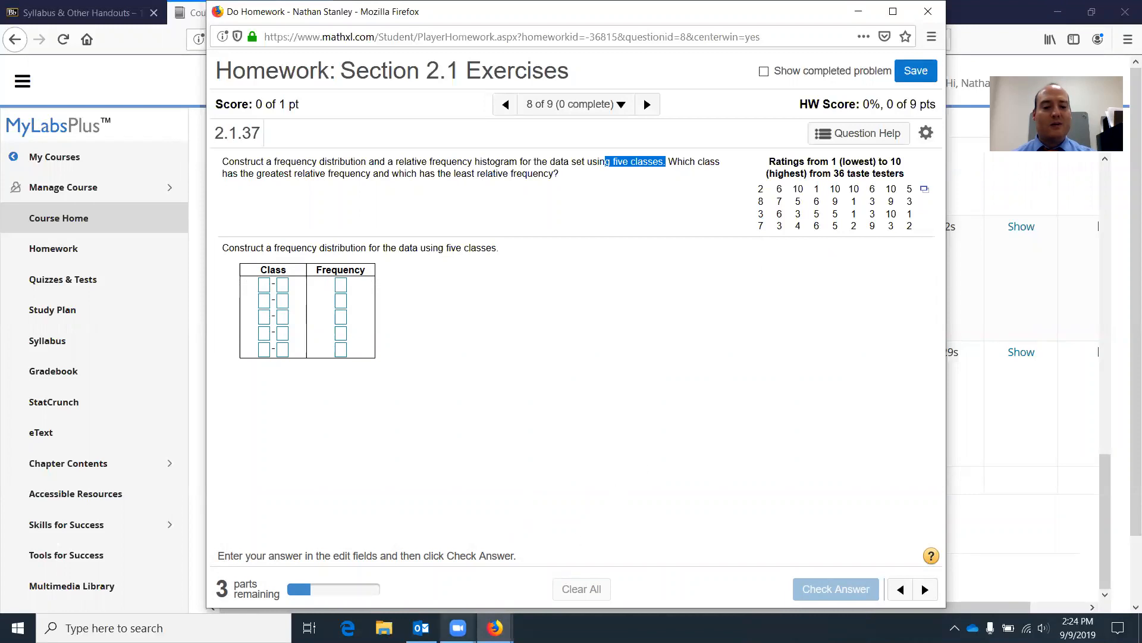
mouse_move(495, 627)
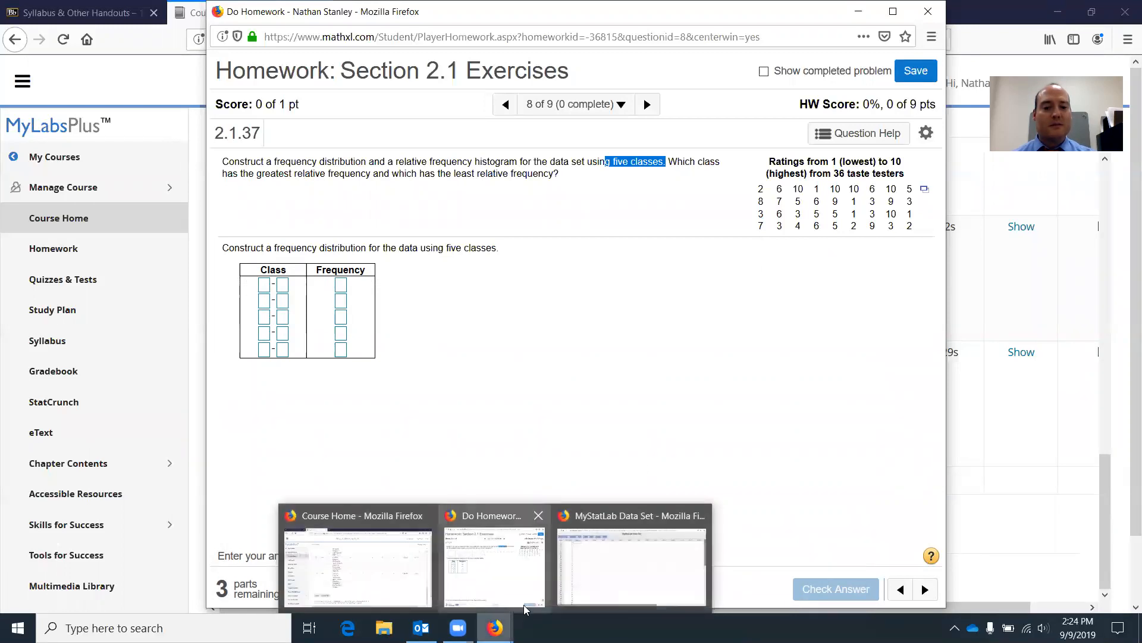
click(563, 580)
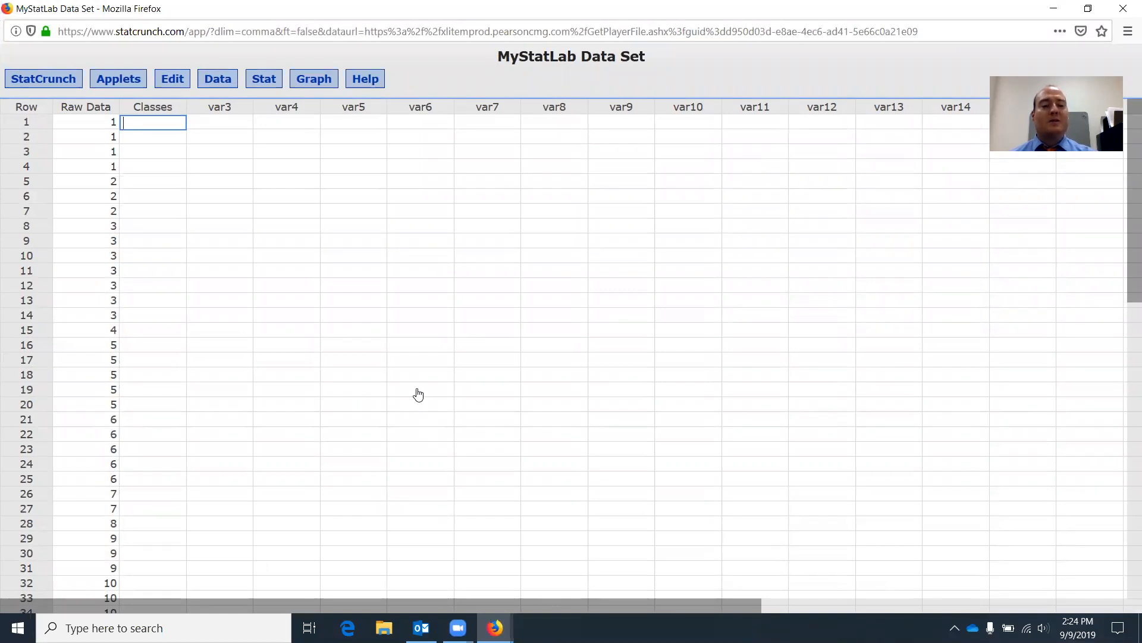
- Enter the note "Range: 10-1 = 9" in row 3 of var6 and widen the column to fit it
click(413, 151)
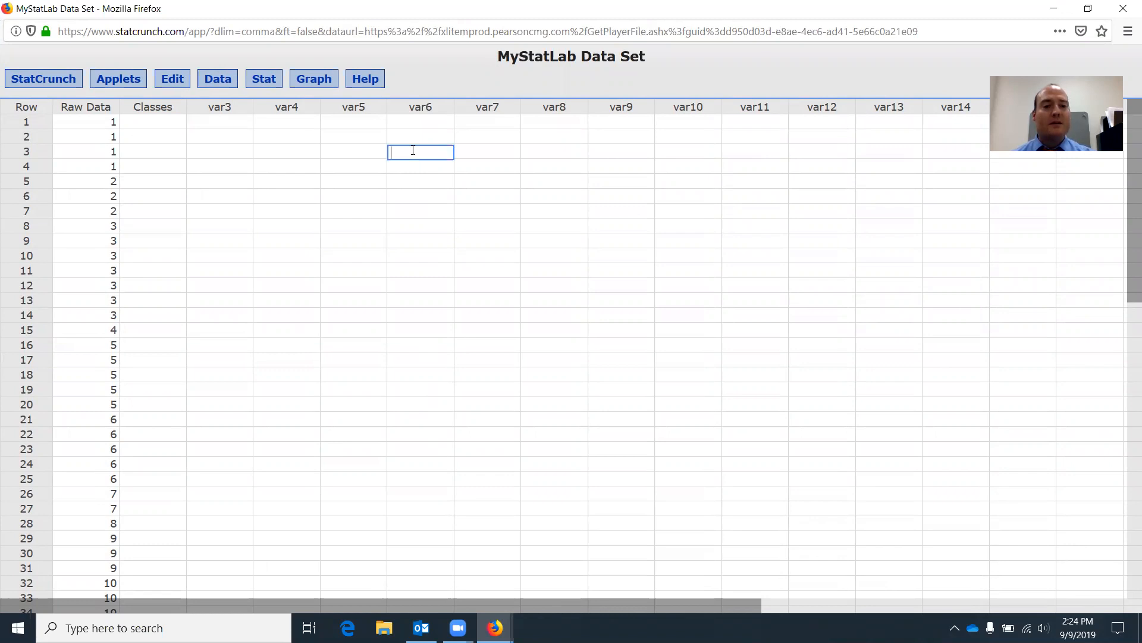
text(Range: 10=)
key(BackSpace)
text(-1)
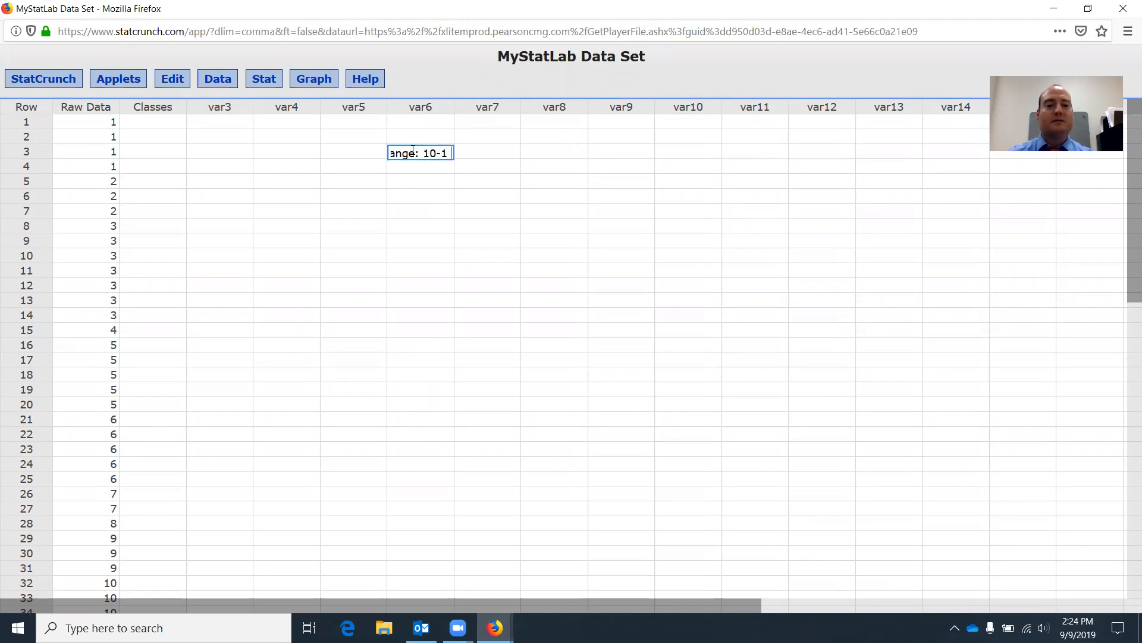
text( = 9)
key(Return)
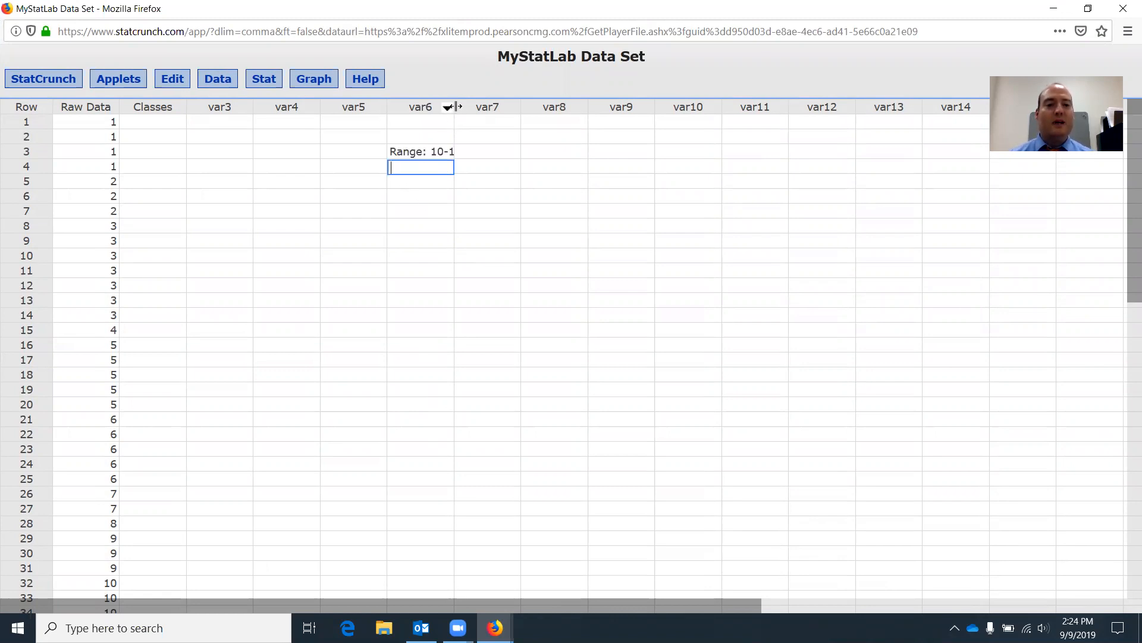
drag(455, 107, 484, 107)
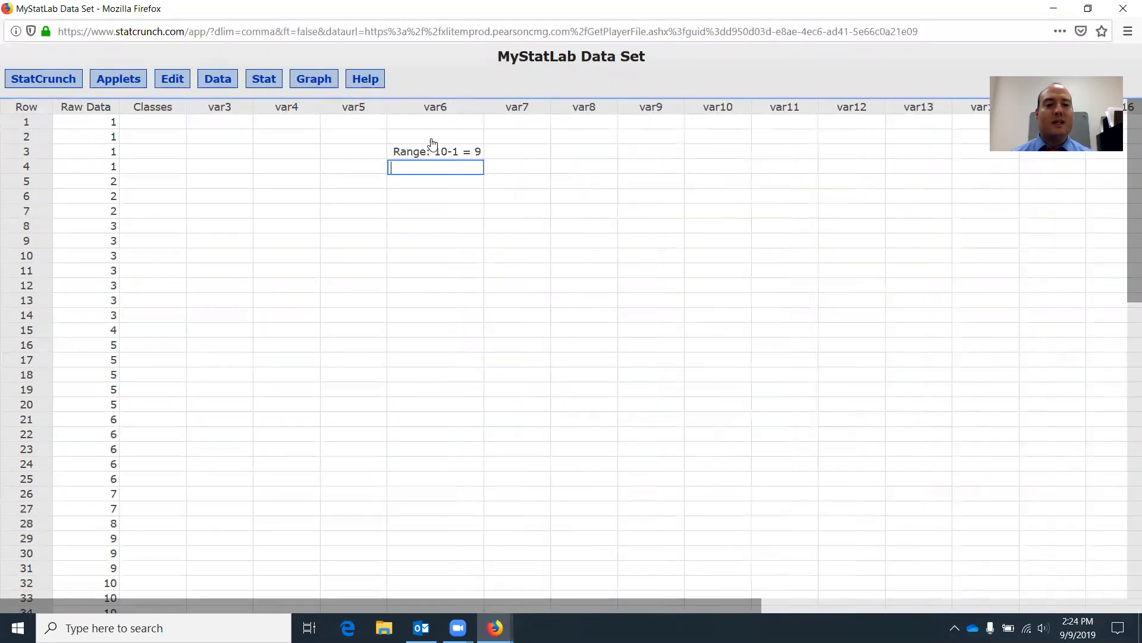
- Enter the note "# of classes = 5" in row 4 of var6
text(# )
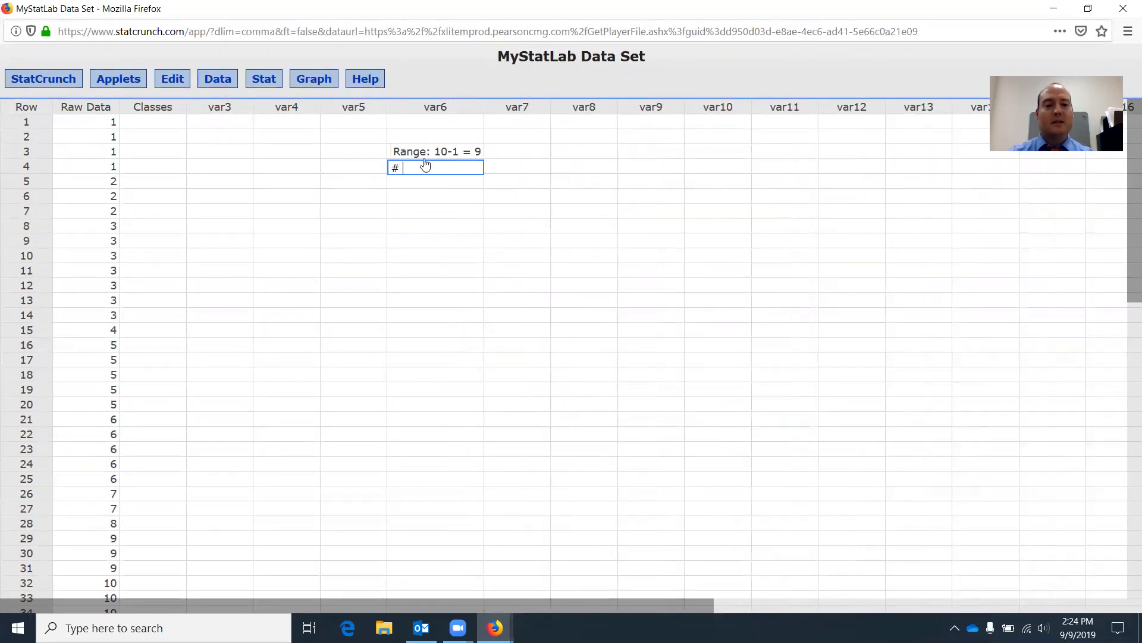
text(of classes)
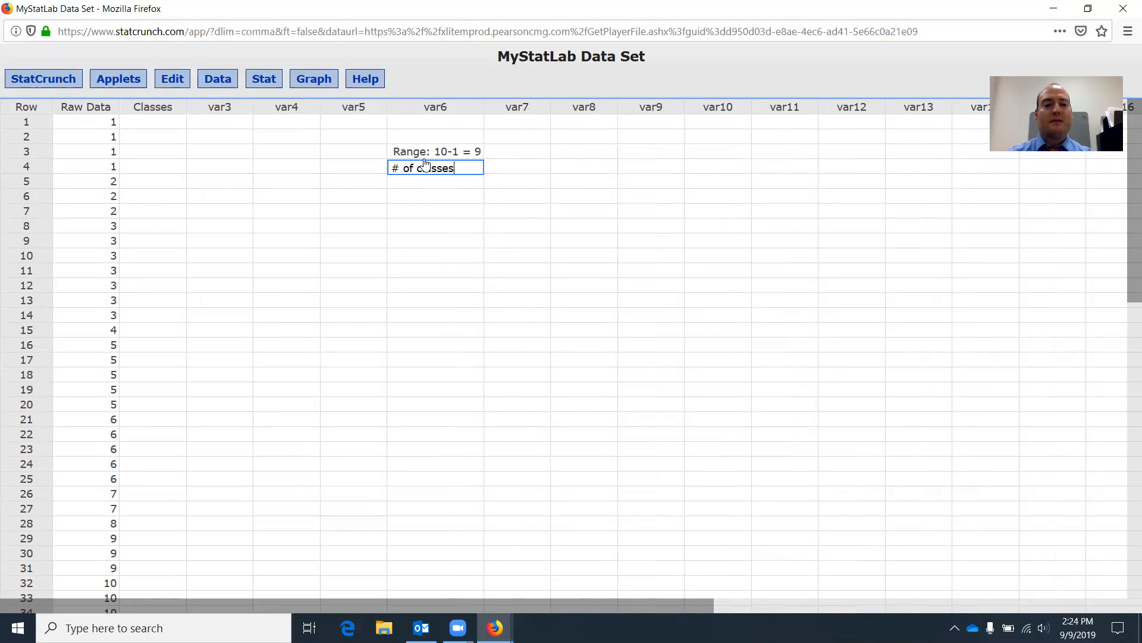
text( = 5)
- Enter "Range/5 = 9/5 = 1.8" and "Class width = 2" in rows 6 and 7 of var6, widening the column to fit
click(437, 195)
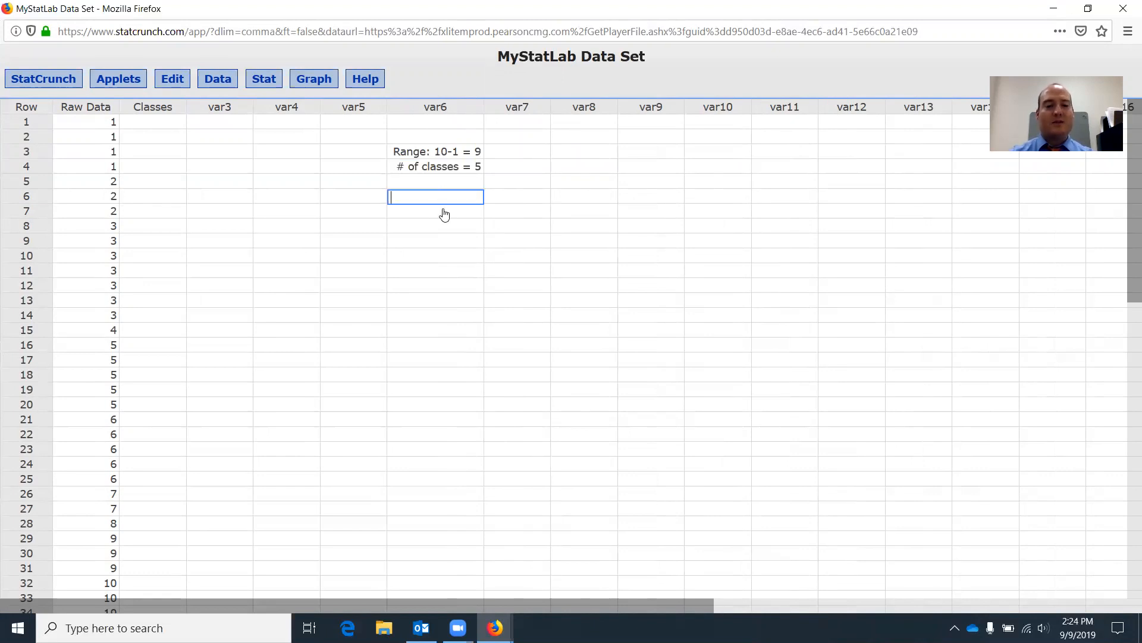
text(Range/5 = 9/5 )
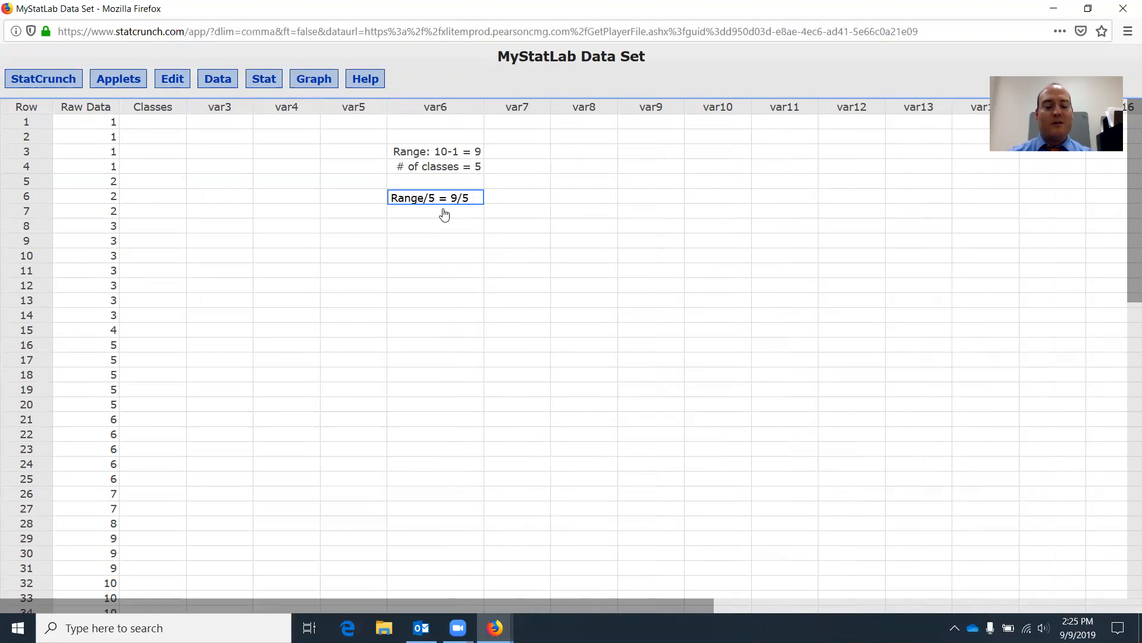
text(= 1.8)
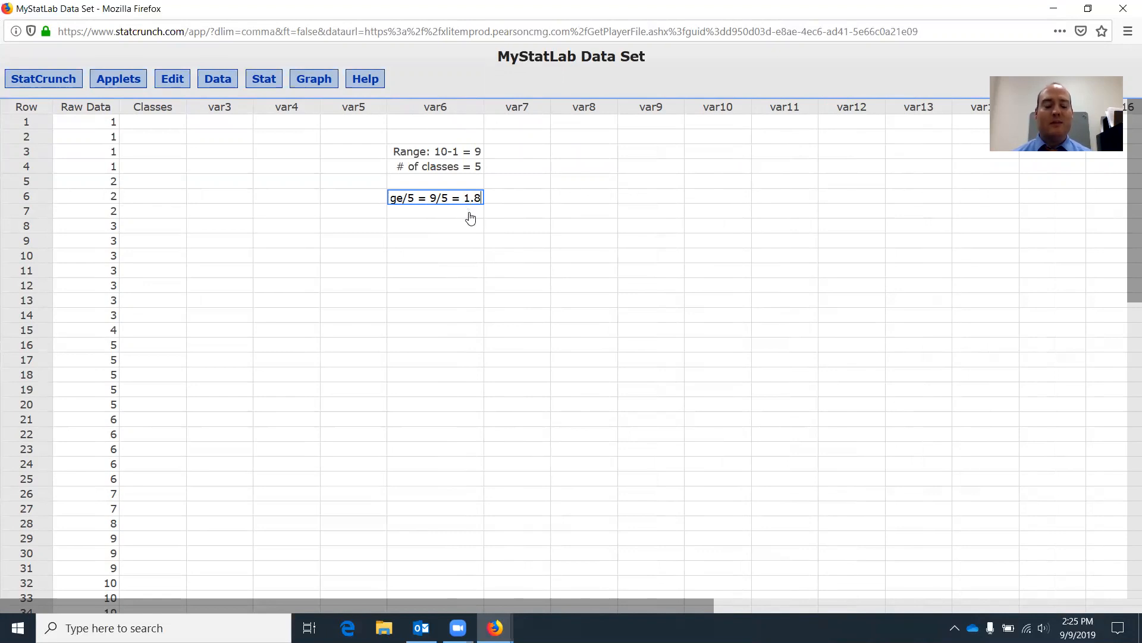
key(Return)
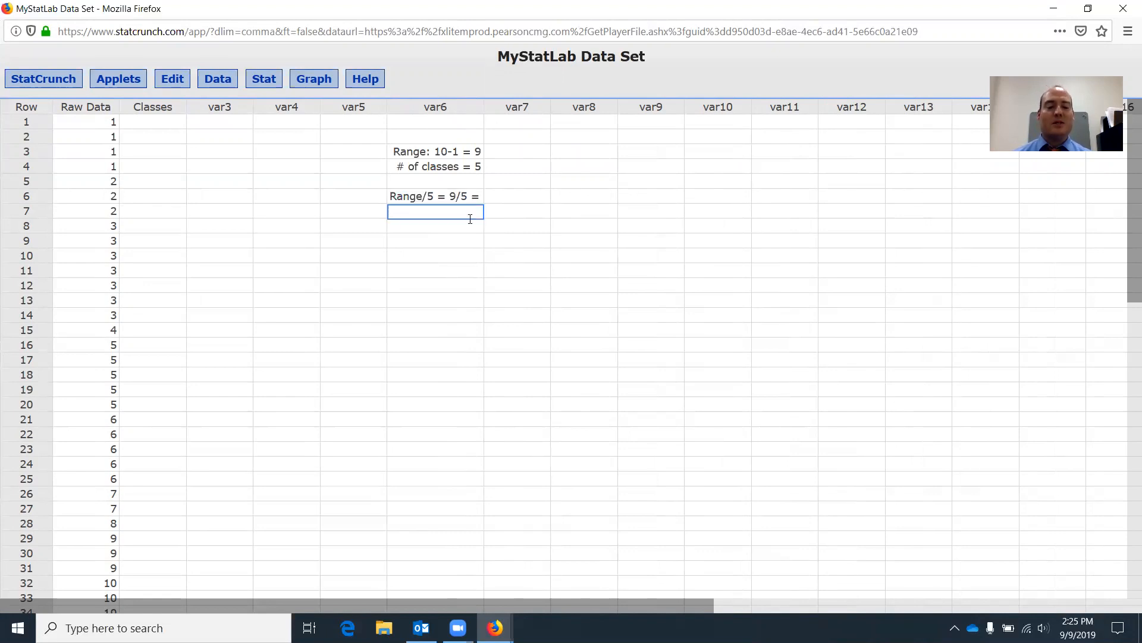
drag(483, 108, 524, 108)
text(ss)
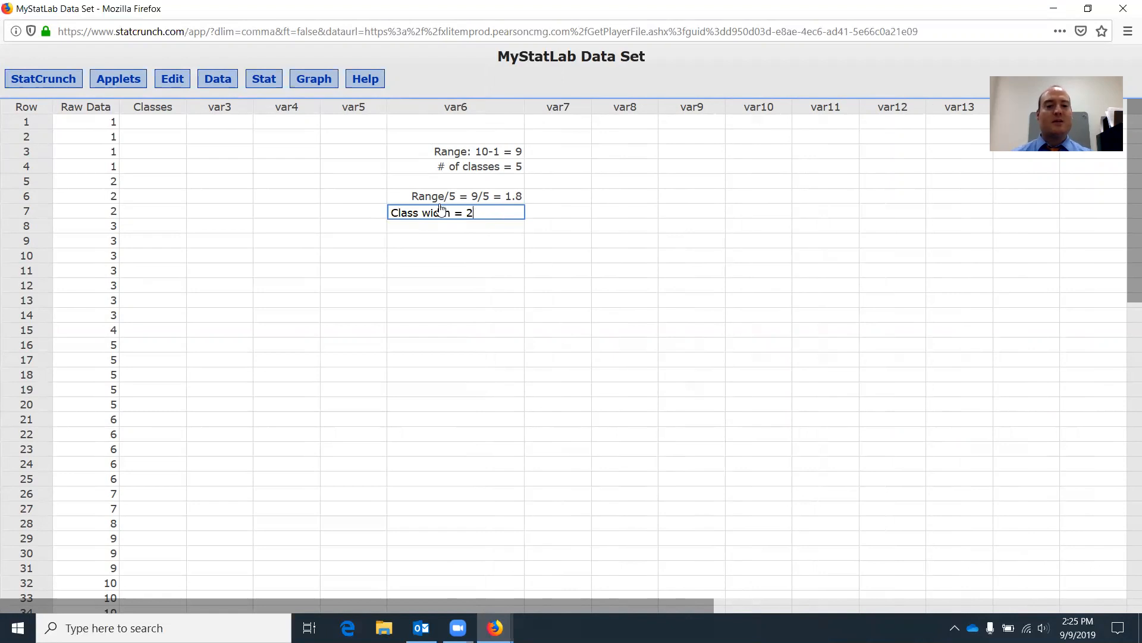
click(459, 259)
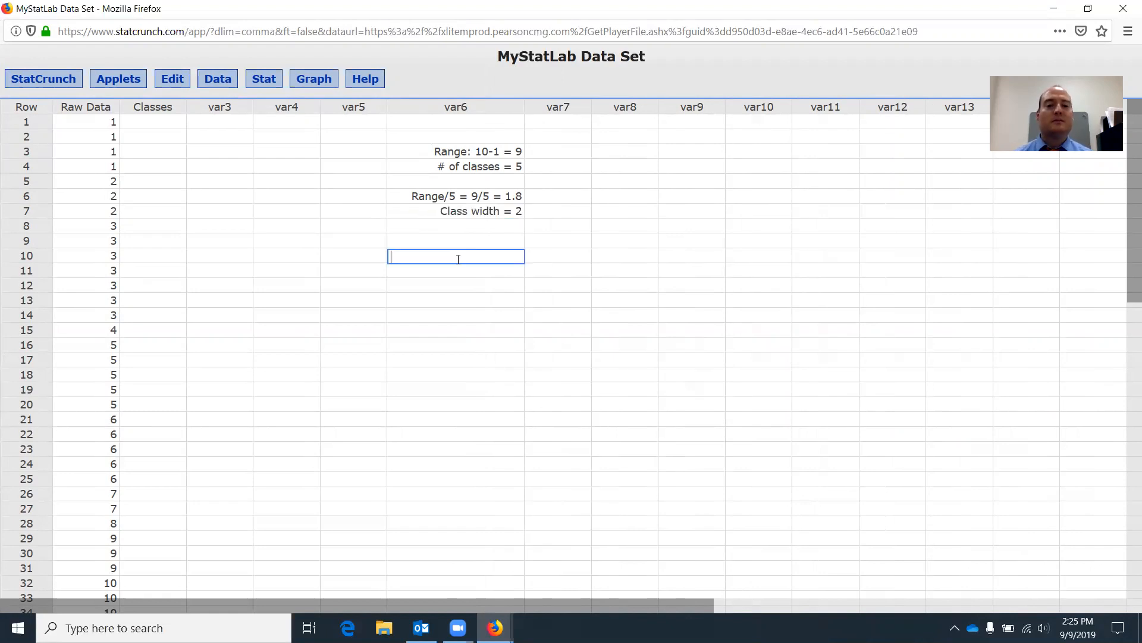
- Enter the lower class limits 1, 3, 5, 7 and 9 in rows 1 to 5 of the Classes column
click(169, 123)
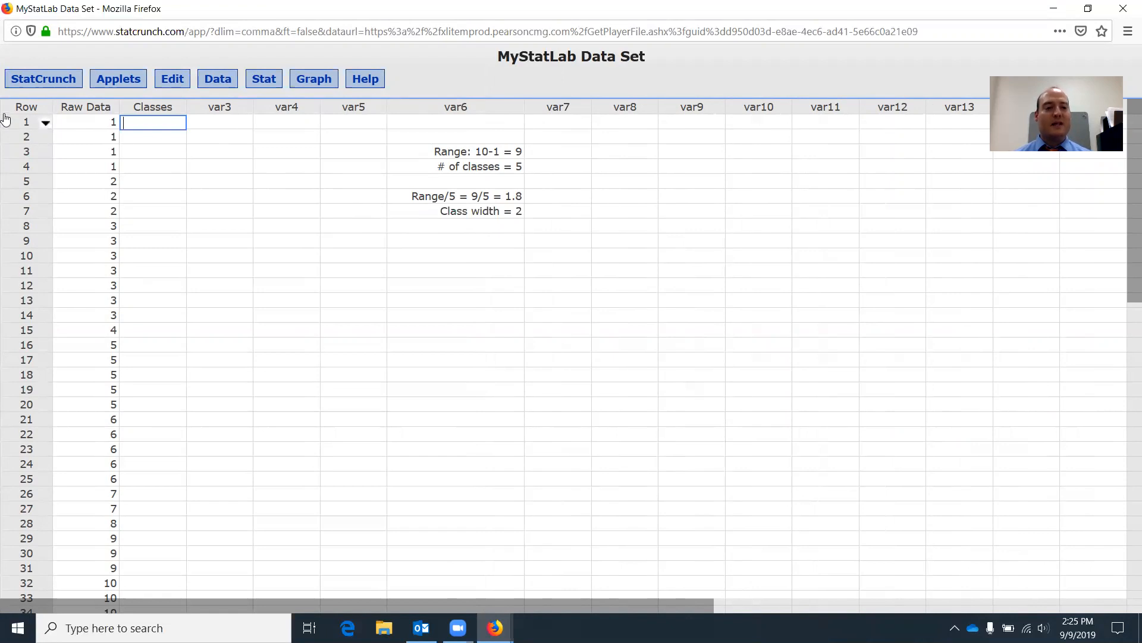
text(1)
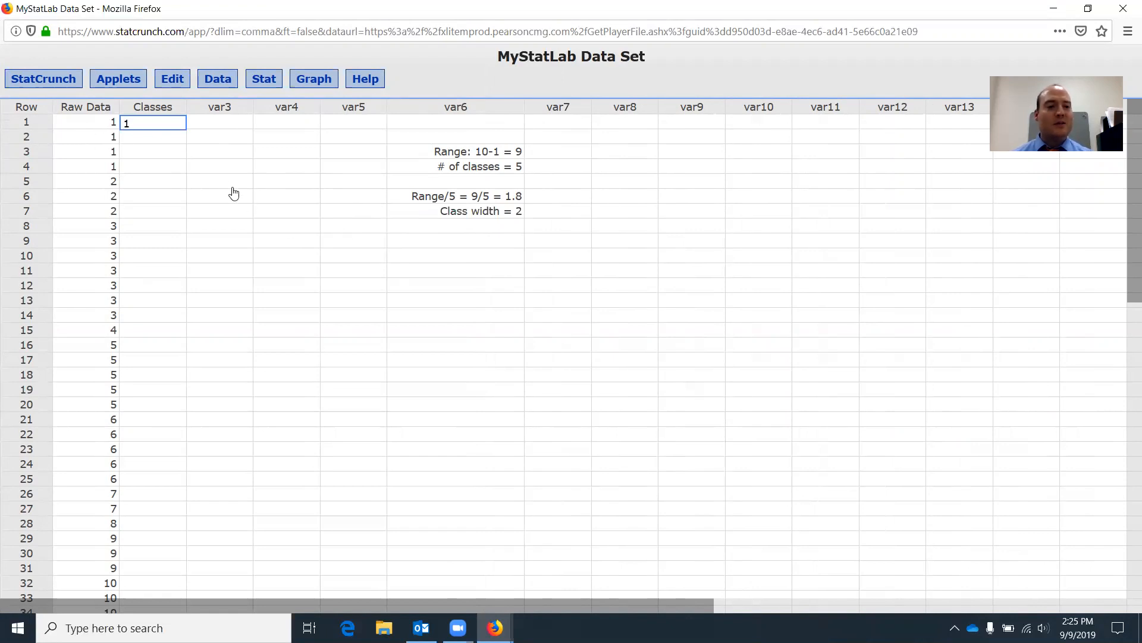
click(160, 137)
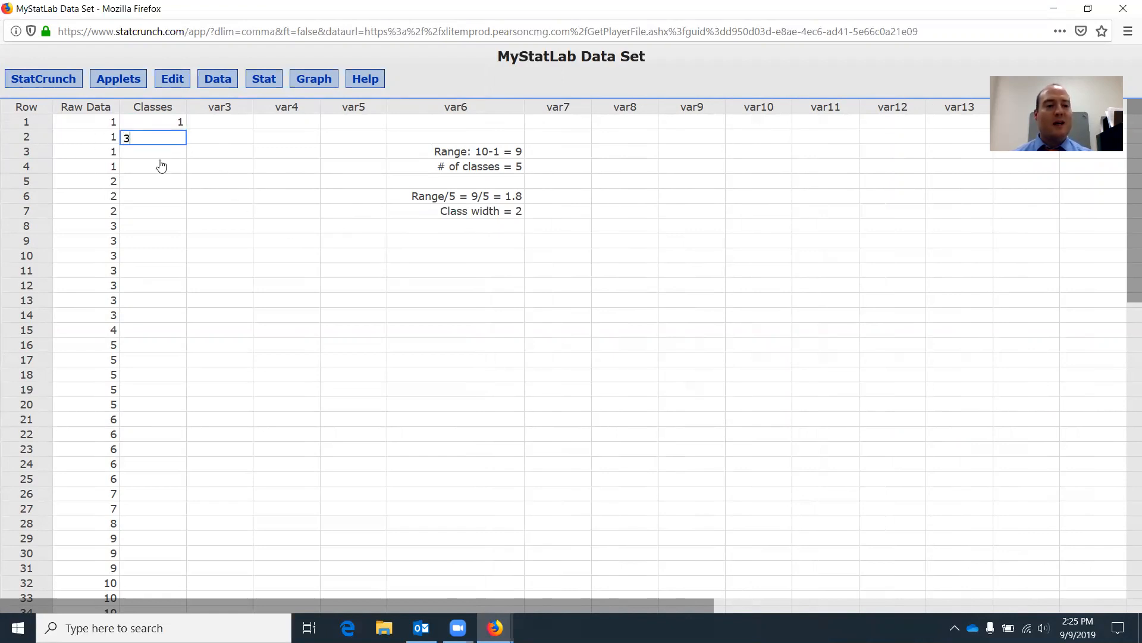
text(3)
click(159, 158)
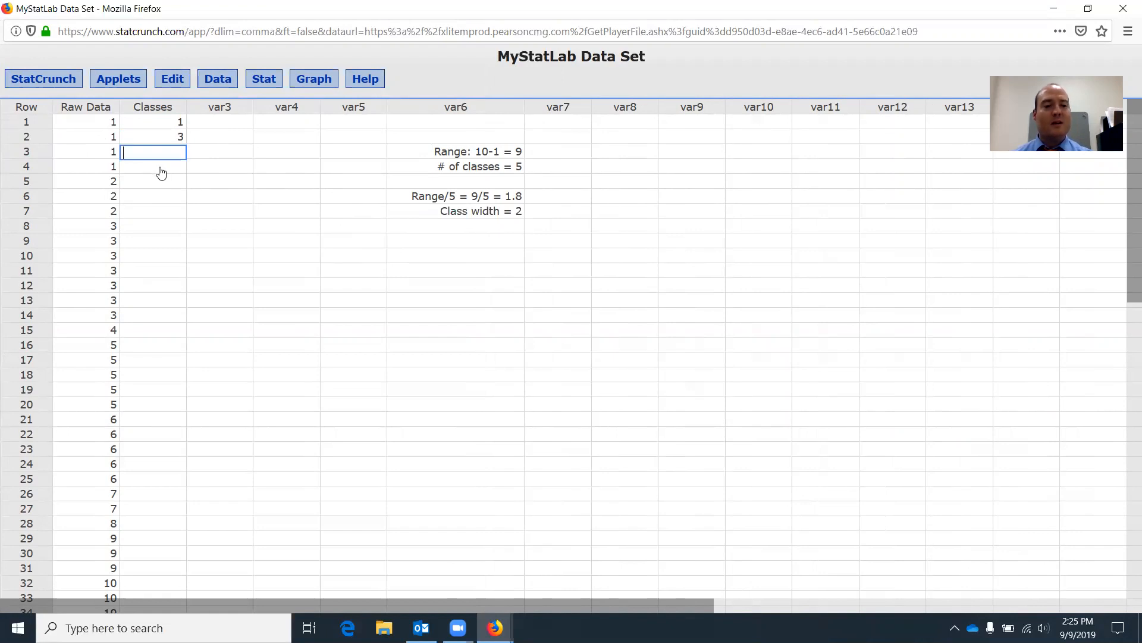
text(5)
click(173, 165)
click(173, 182)
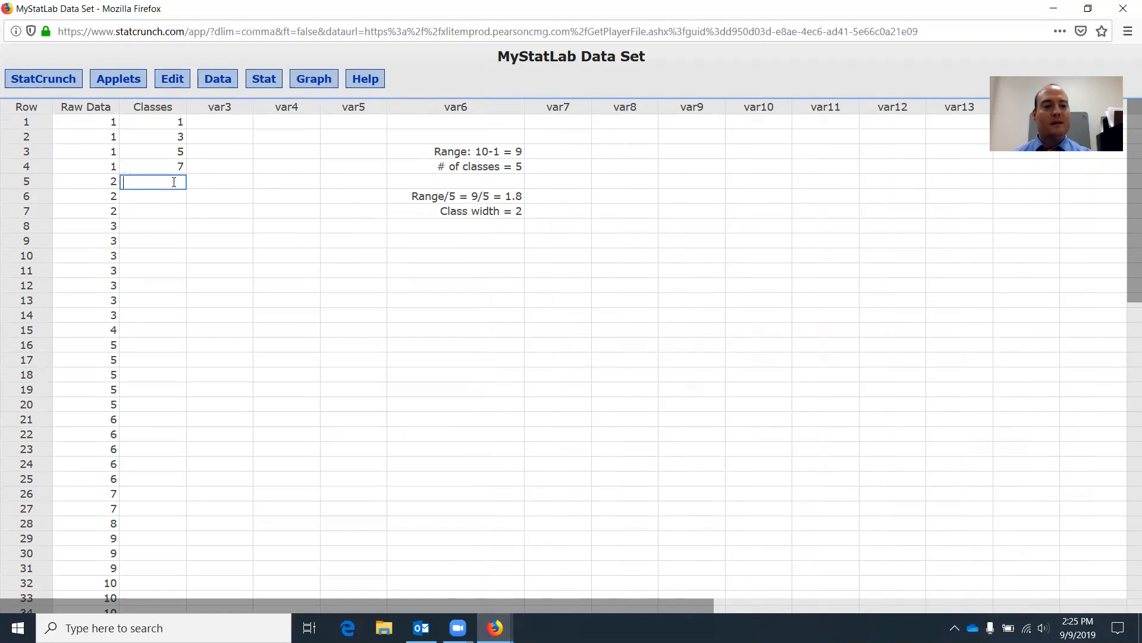
text(9)
click(180, 200)
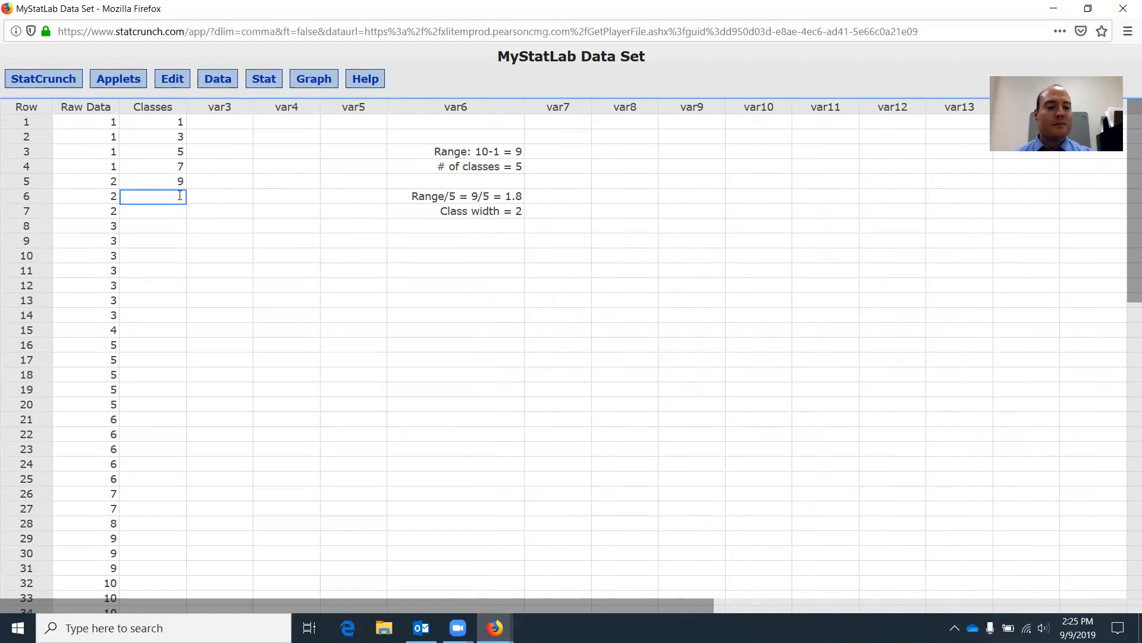
- Change the entries in rows 1 to 5 of the Classes column to the class ranges 1-2, 3-4, 5-6, 7-8 and 9-10
click(182, 125)
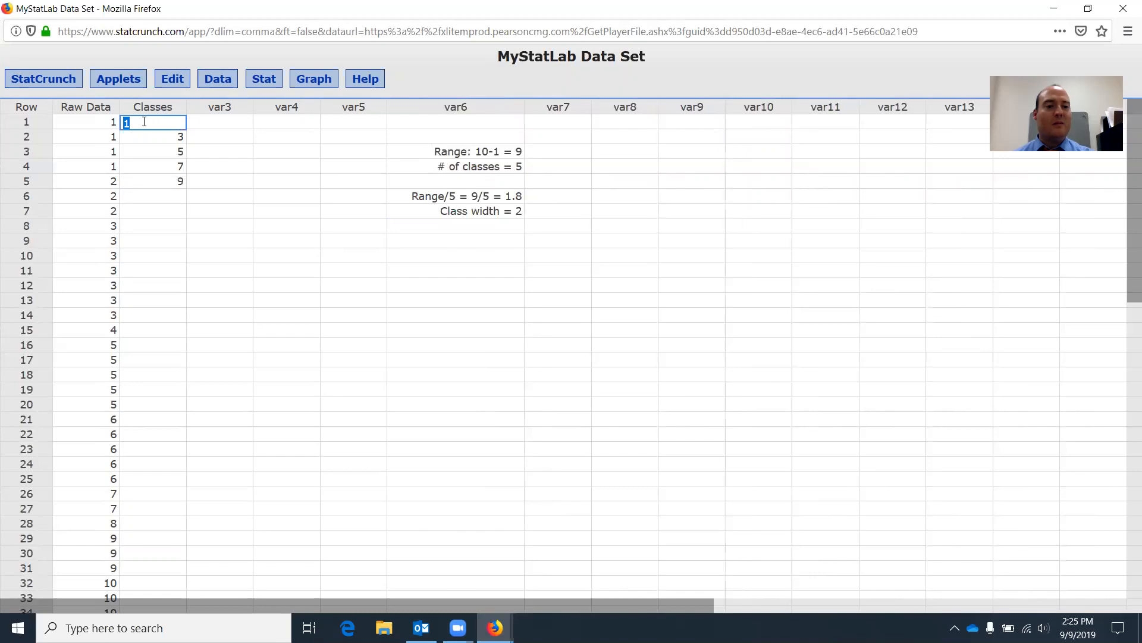
text(1)
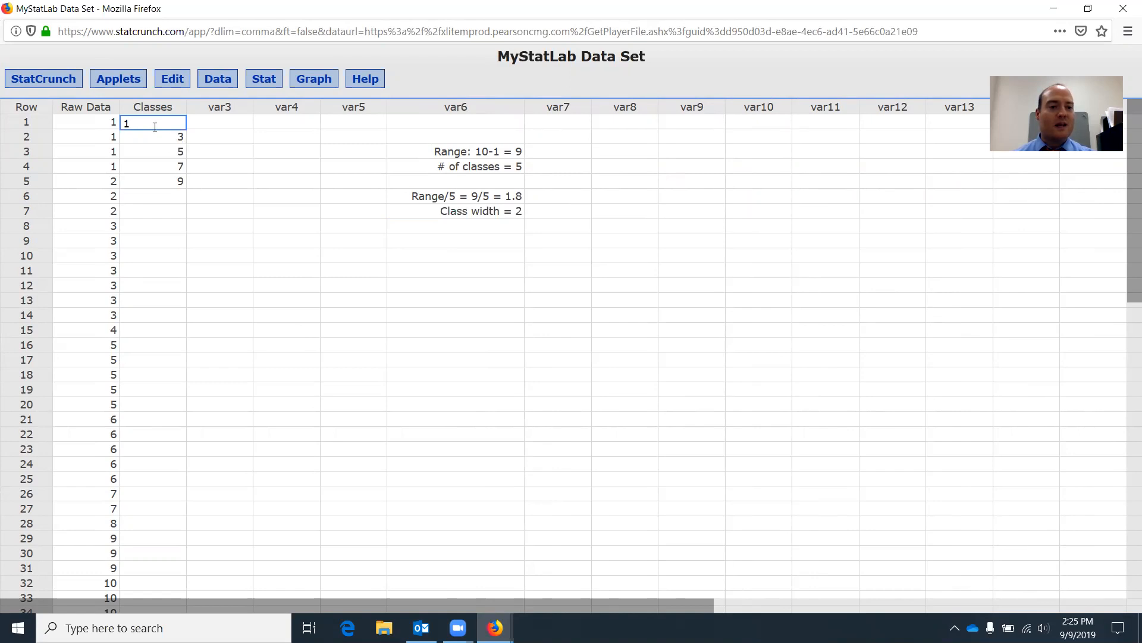
text(-2)
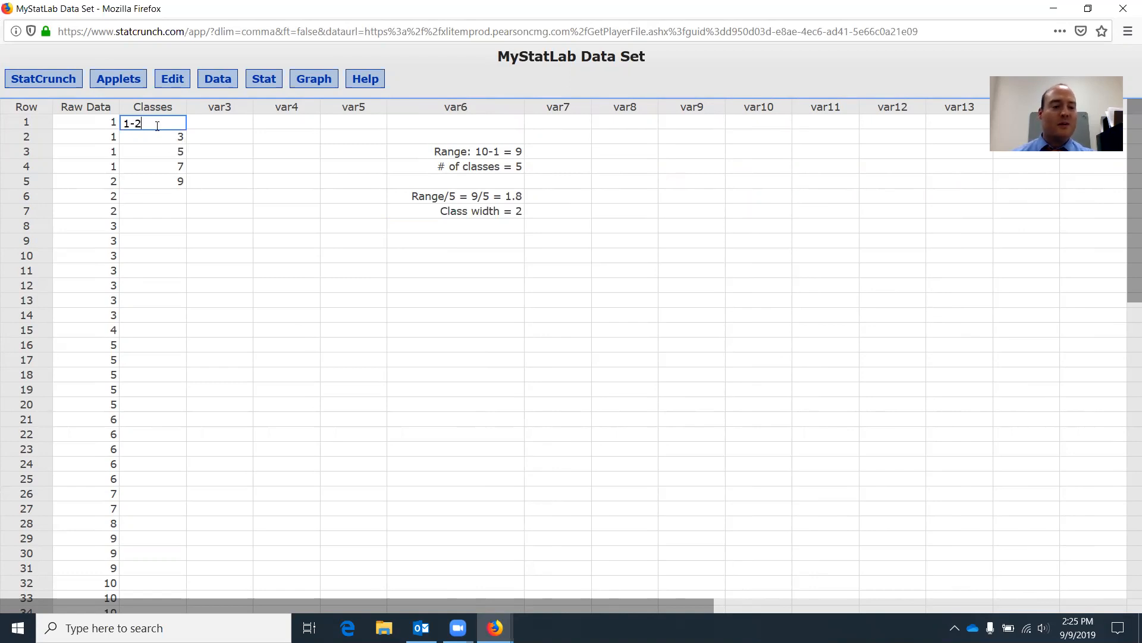
click(157, 139)
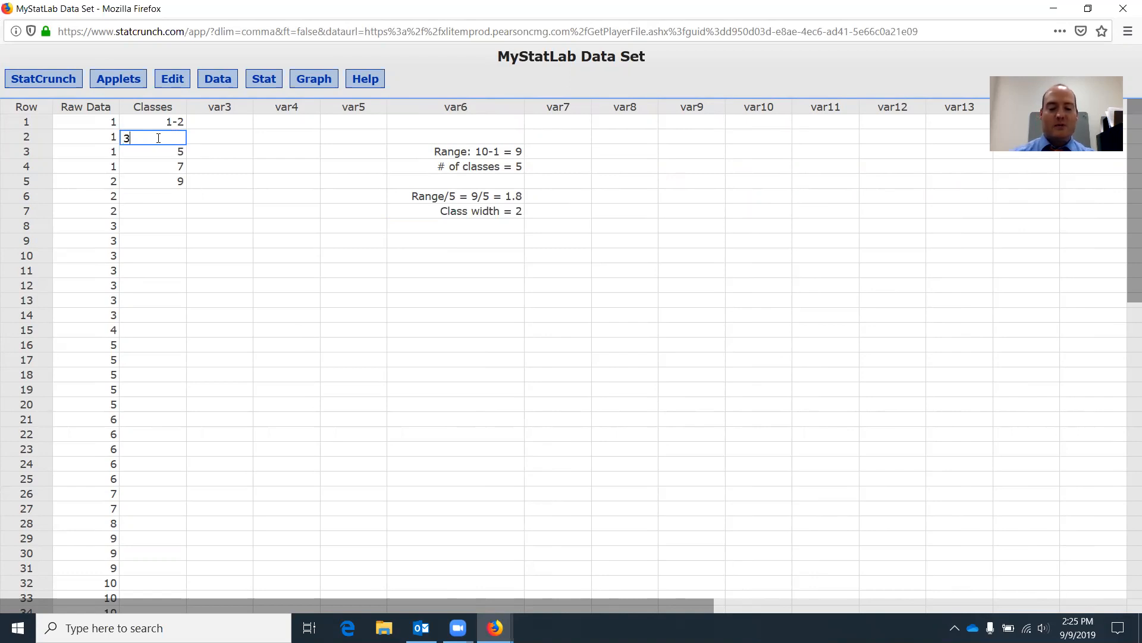
click(167, 150)
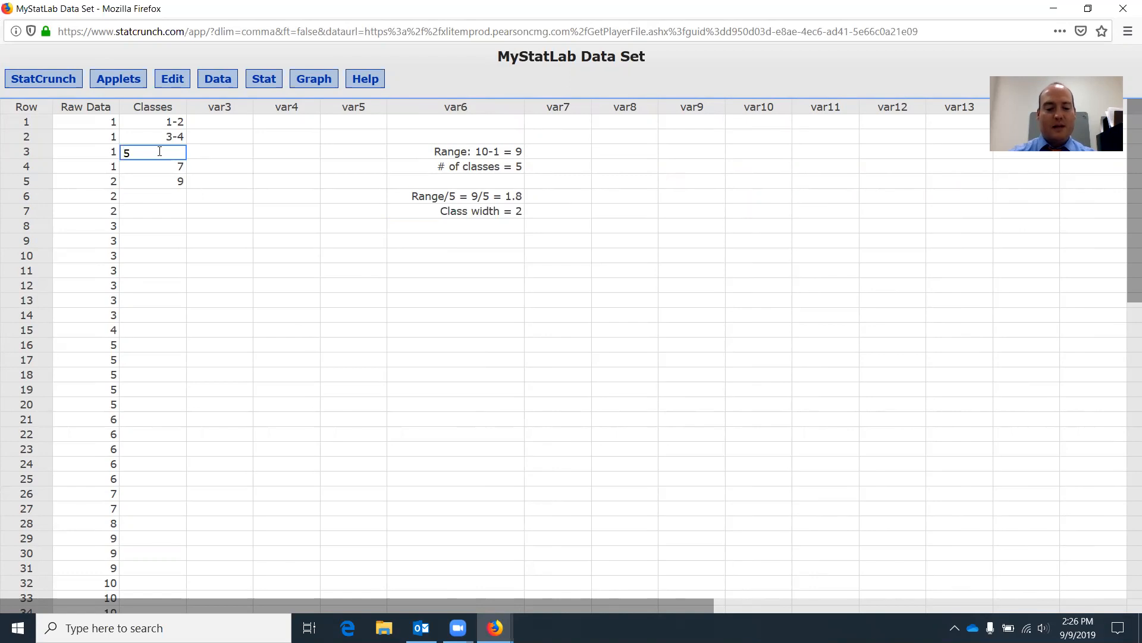
click(160, 168)
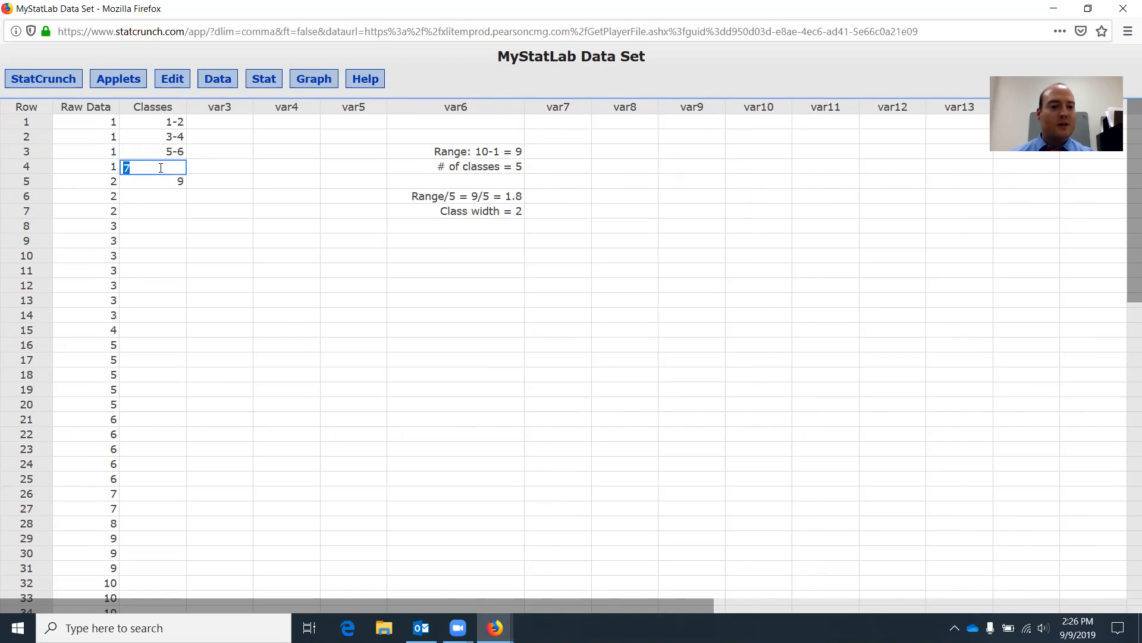
text(-8)
click(160, 182)
click(159, 182)
click(200, 210)
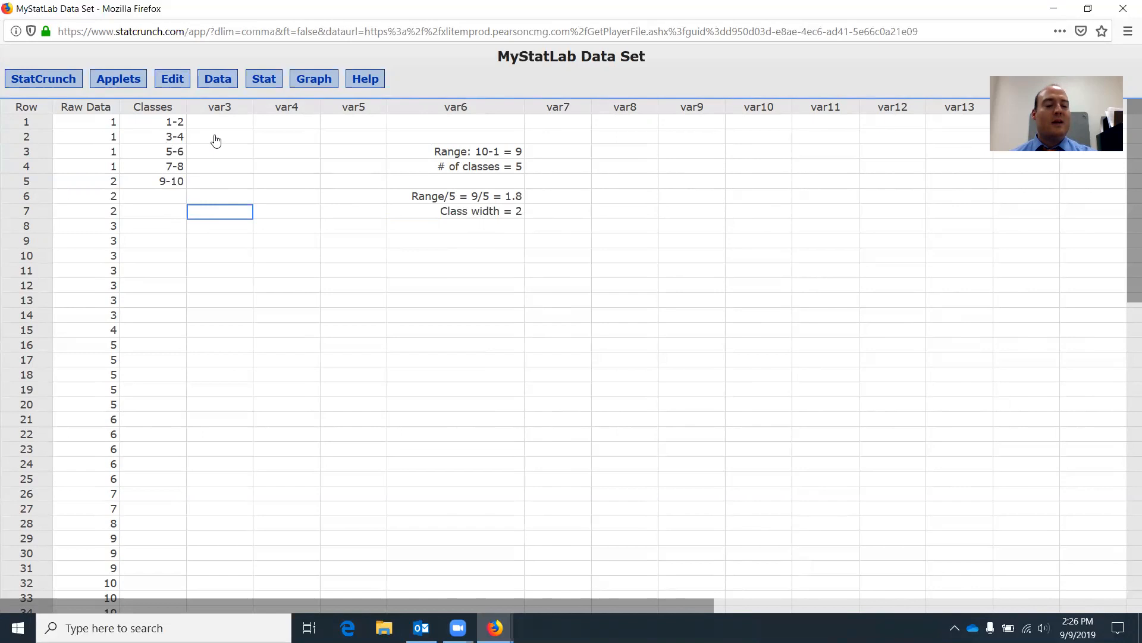
- Delete the var6 column that holds the range and class width notes
click(220, 107)
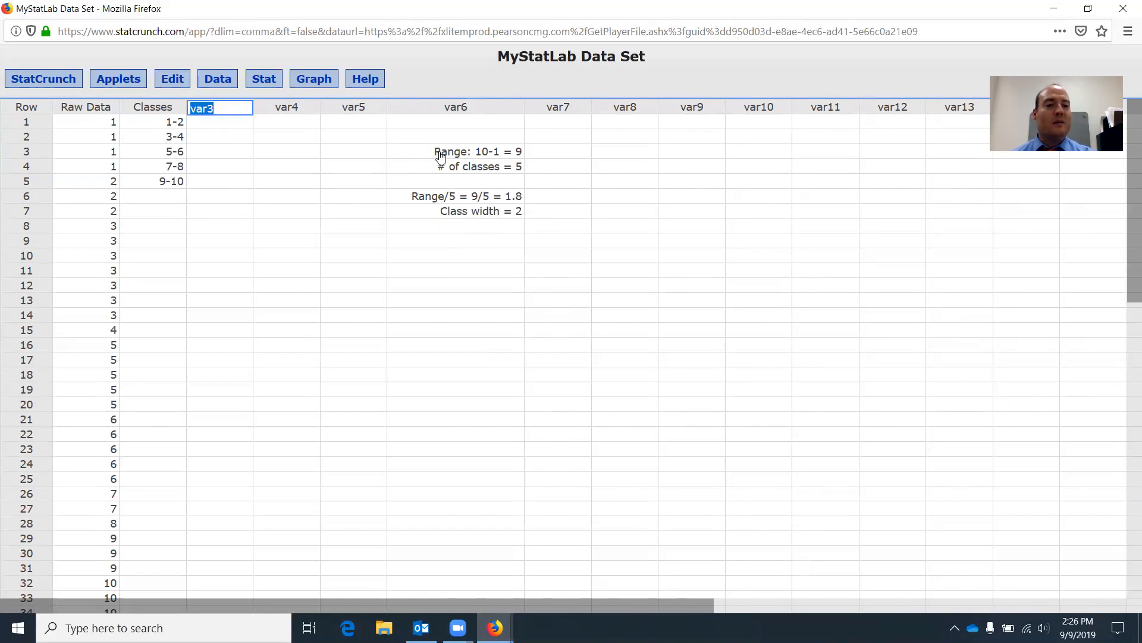
click(498, 107)
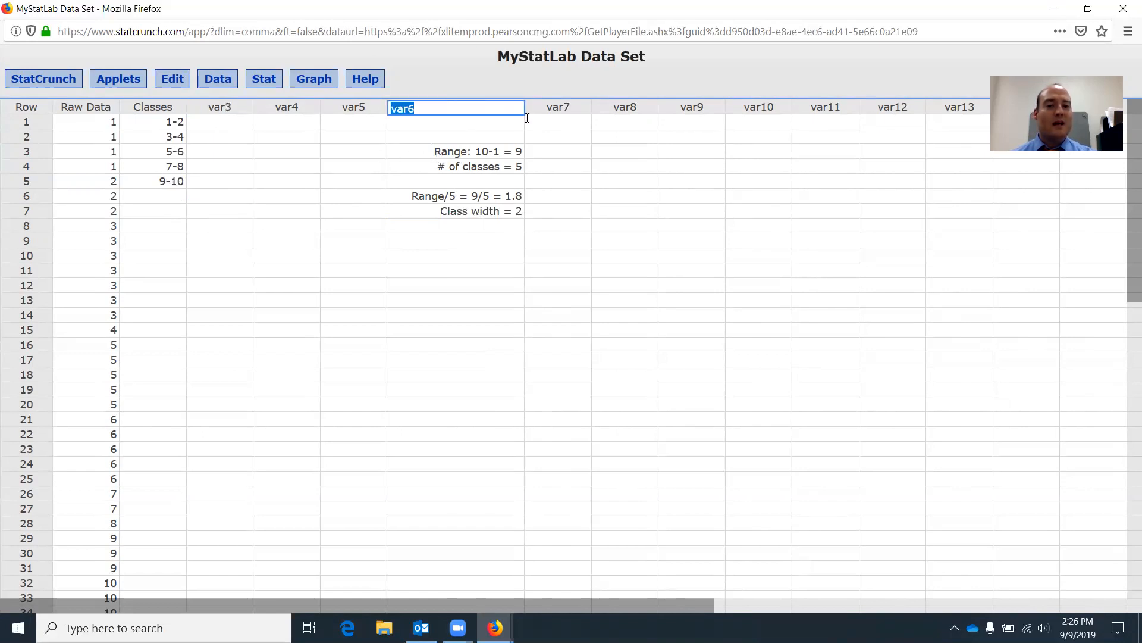
click(527, 118)
click(518, 108)
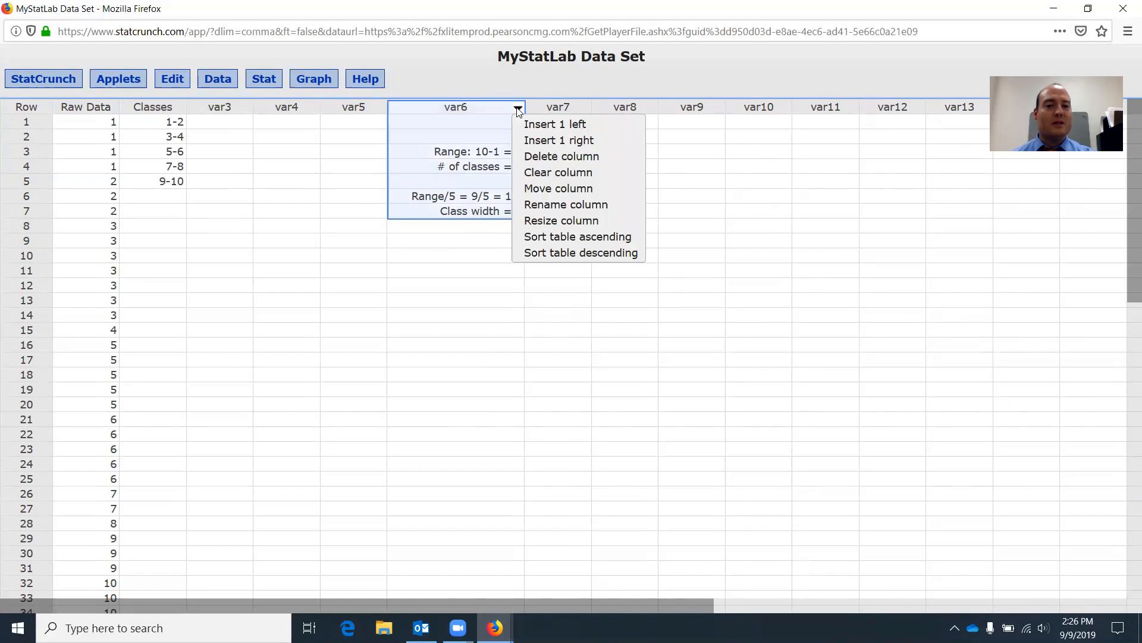
click(518, 109)
click(518, 109)
click(542, 157)
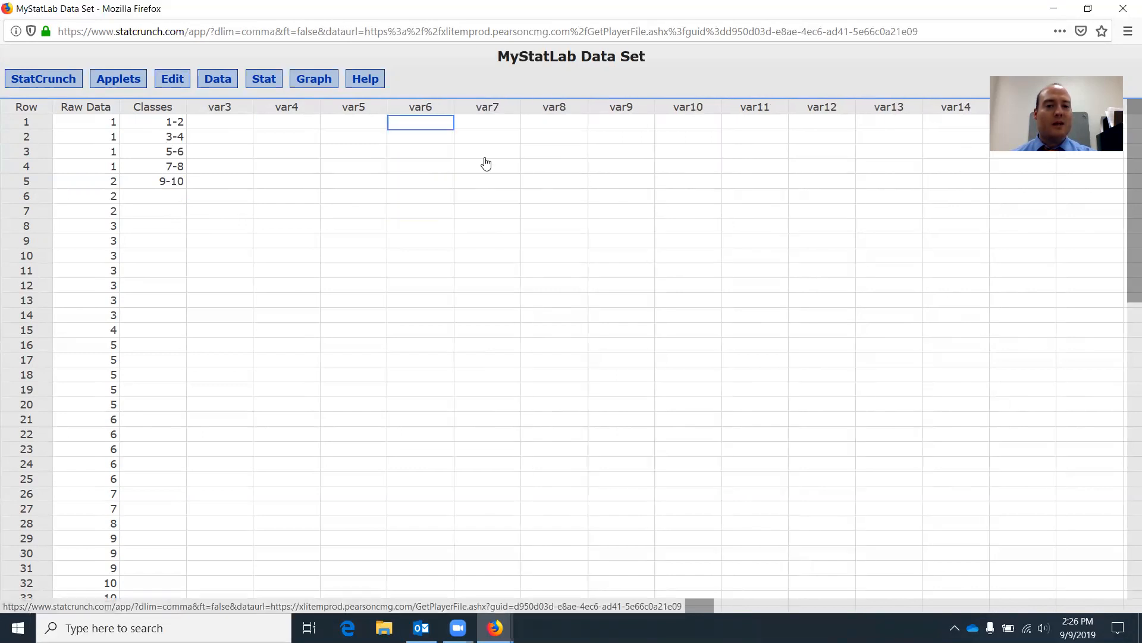
- Rename the var3 column as Frequency
click(223, 108)
text(Frequency)
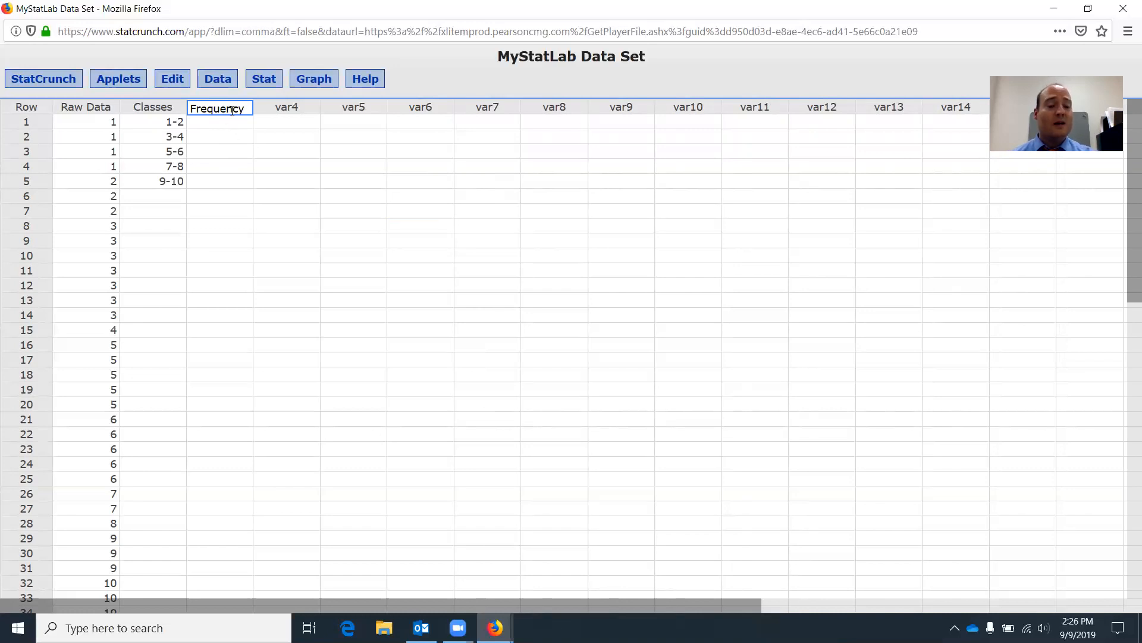
click(251, 132)
click(232, 122)
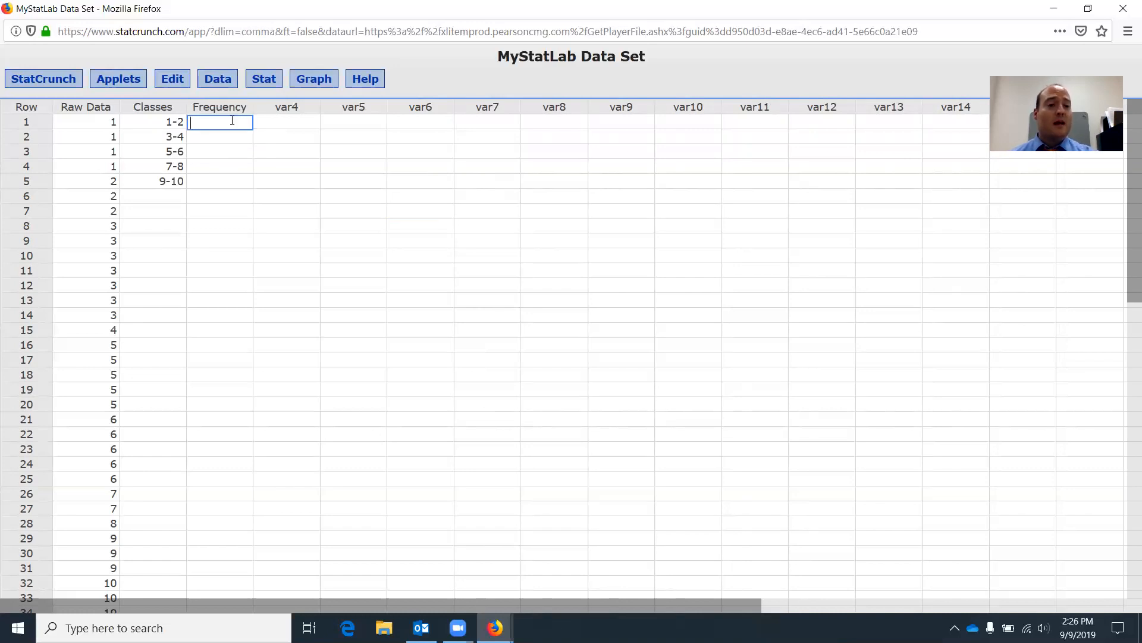
- Count the ratings of 1 and 2 in Raw Data and enter 7 as the frequency of class 1-2
click(67, 123)
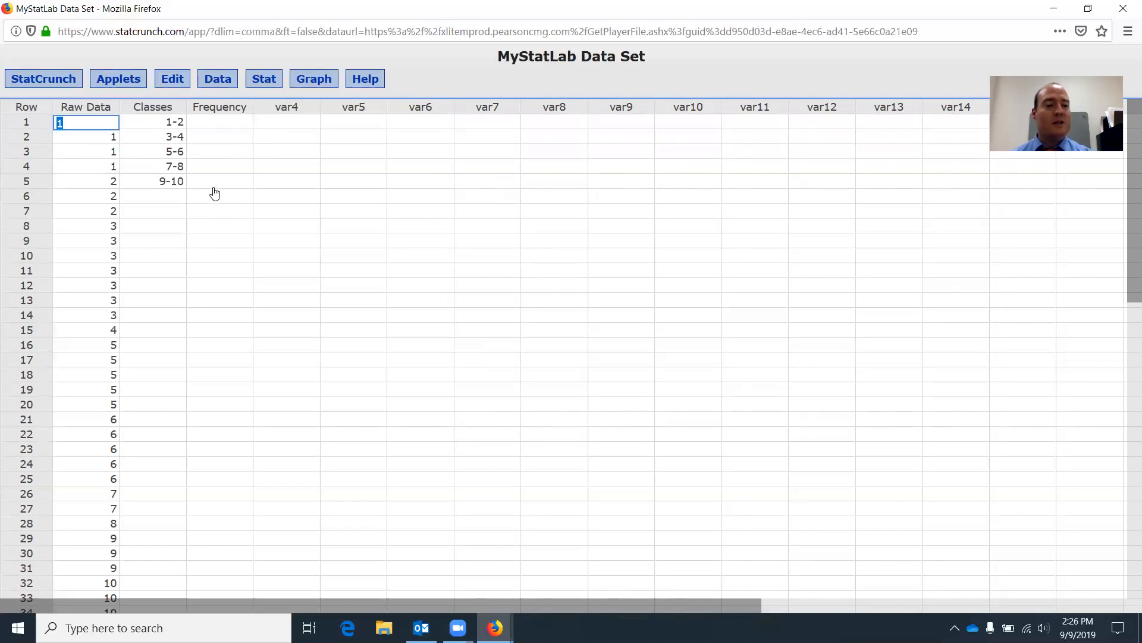
key(Return)
key(Return)
key(Return)
key(Return)
key(Return)
key(Return)
click(238, 122)
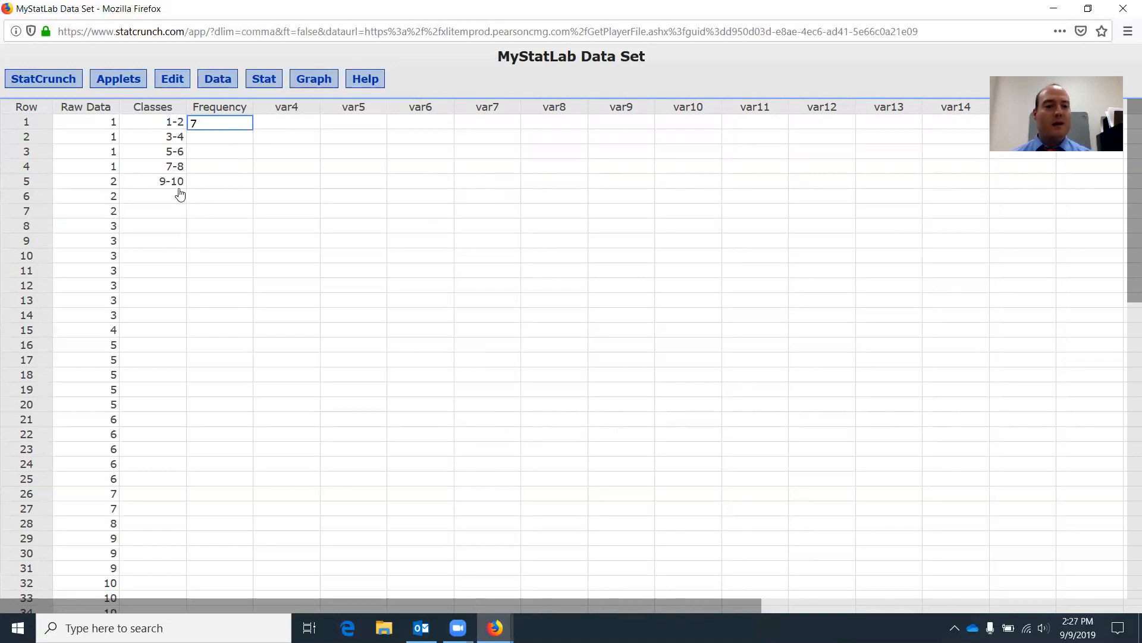
- Count the ratings of 3 and 4 in Raw Data and enter 8 as the frequency of class 3-4
click(109, 231)
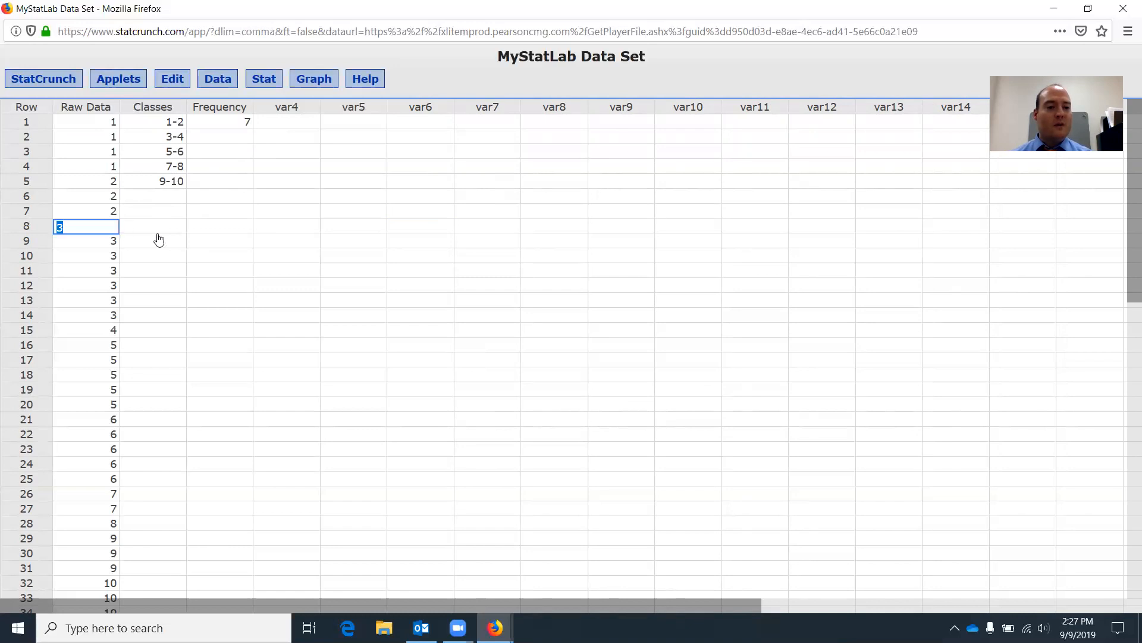
key(Return)
key(Return)
key(Return)
key(Return)
key(Return)
key(Return)
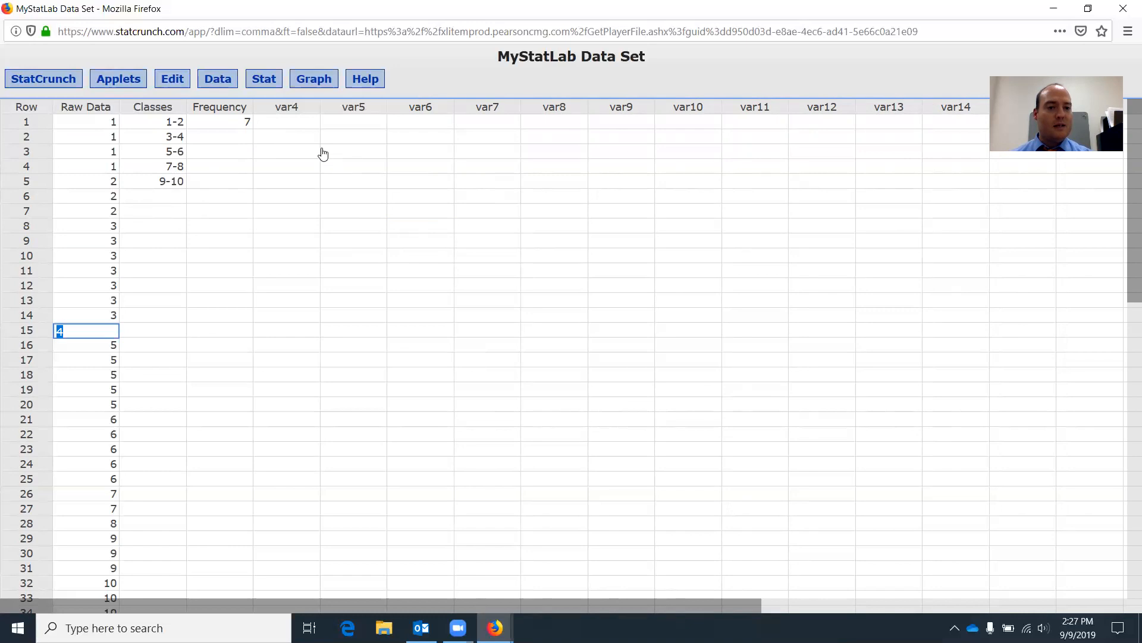
click(248, 136)
text(8)
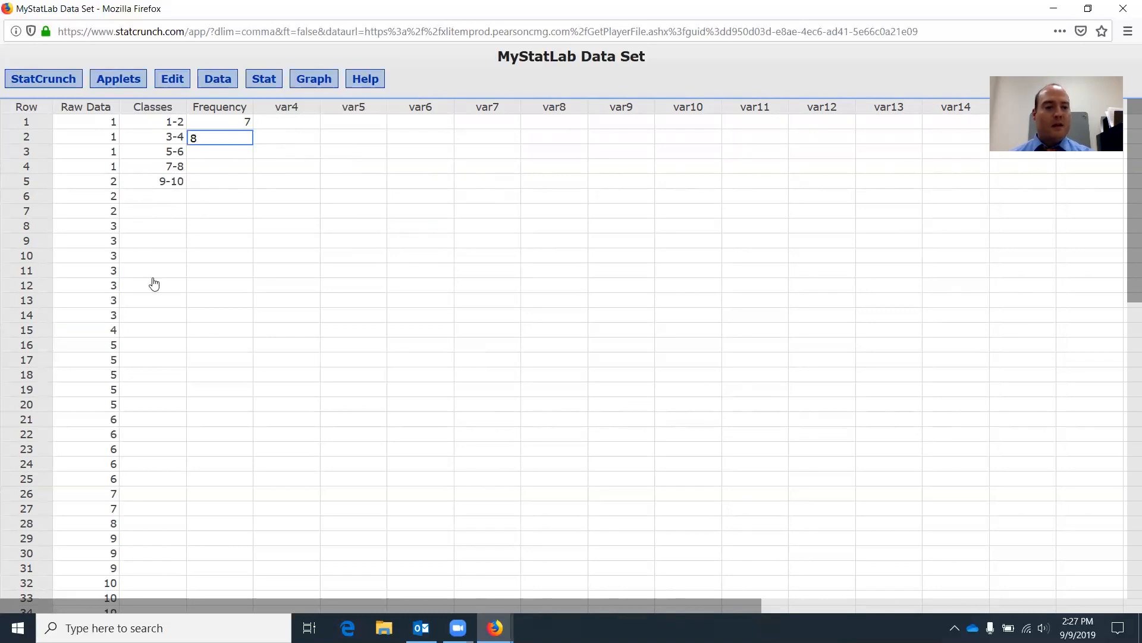
- Count the ratings of 5 and 6 in Raw Data and enter 10 as the frequency of class 5-6
click(84, 347)
key(Return)
key(Return)
key(Return)
key(Return)
key(Return)
key(Return)
key(Return)
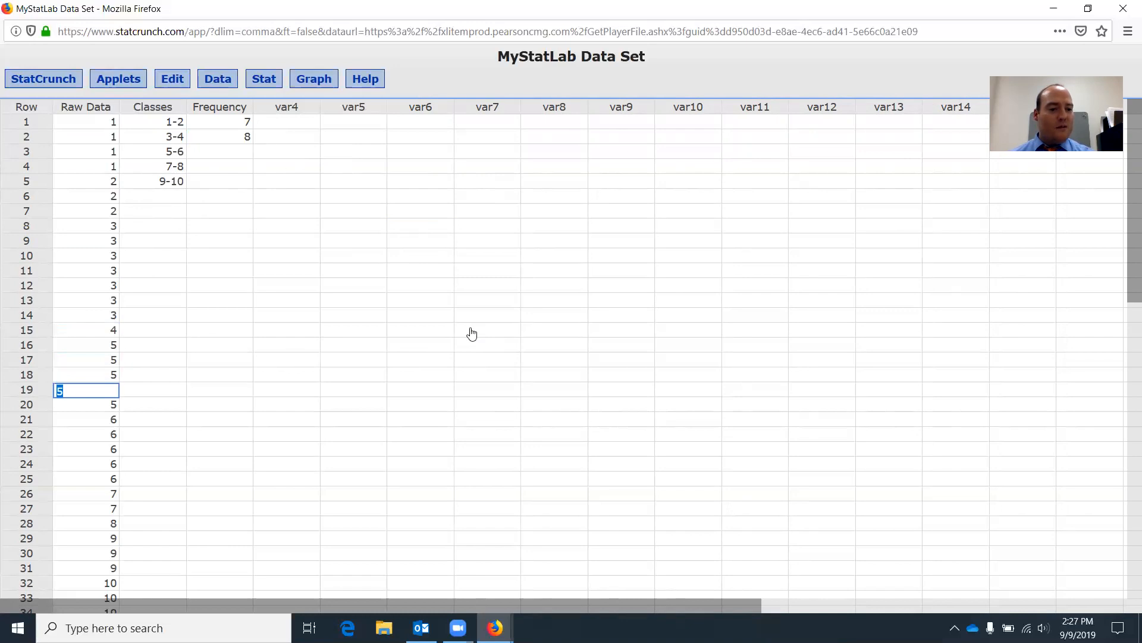
key(Return)
key(Return)
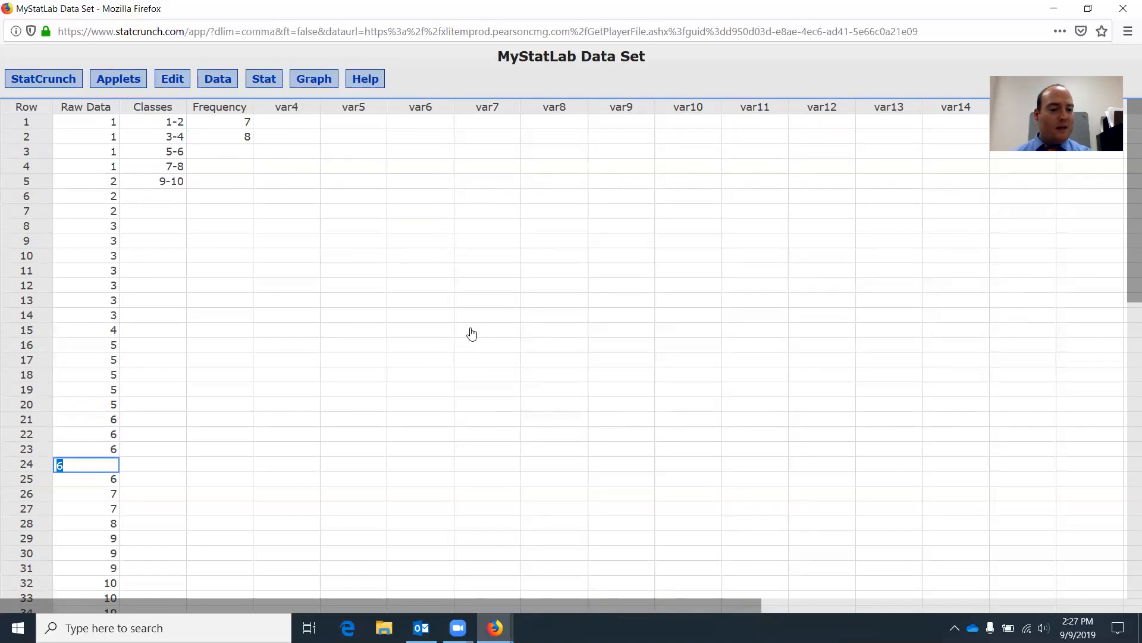
click(249, 154)
text(10)
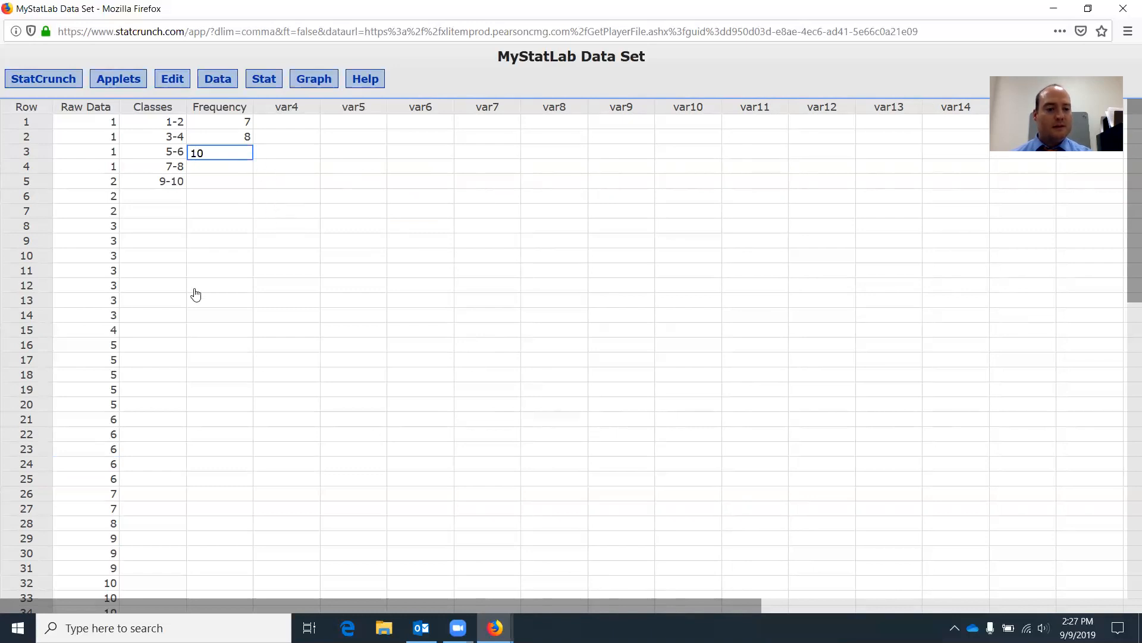
- Count the ratings of 7 and 8 in Raw Data and enter 3 as the frequency of class 7-8
click(100, 495)
key(Return)
key(Return)
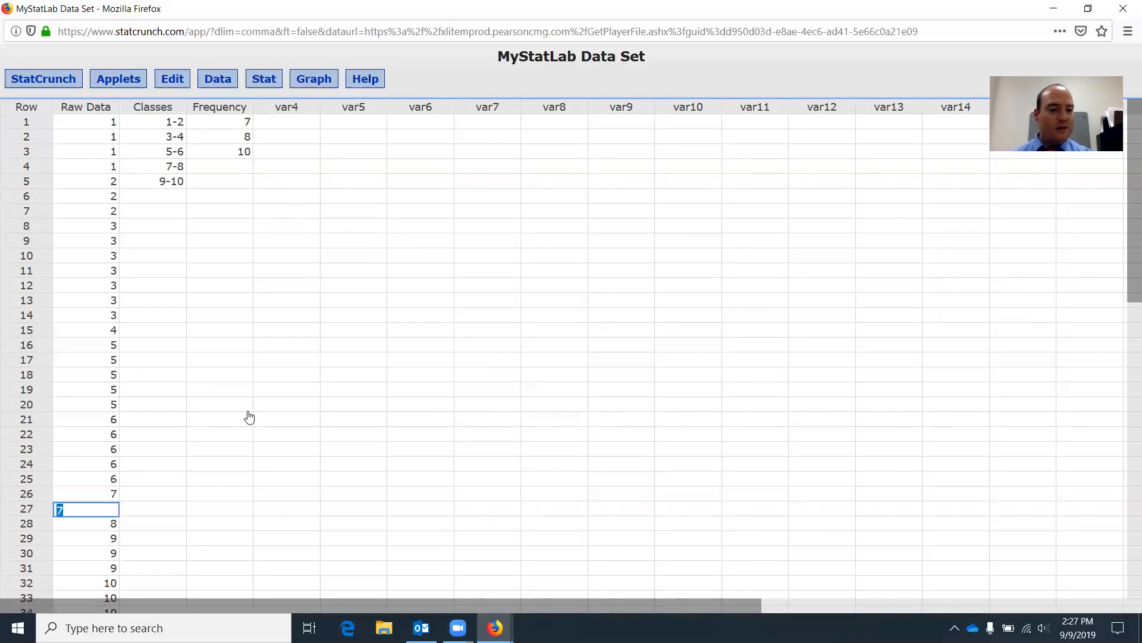
click(250, 168)
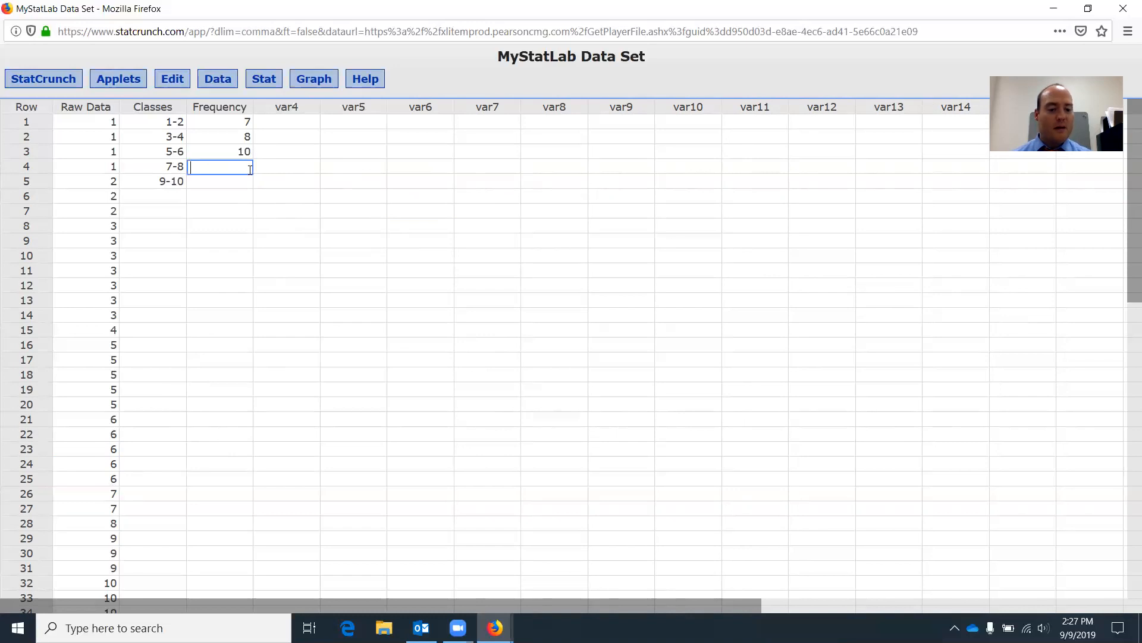
- Count the ratings of 9 and 10 in Raw Data and enter 8 as the frequency of class 9-10
click(96, 538)
drag(1129, 286, 1130, 325)
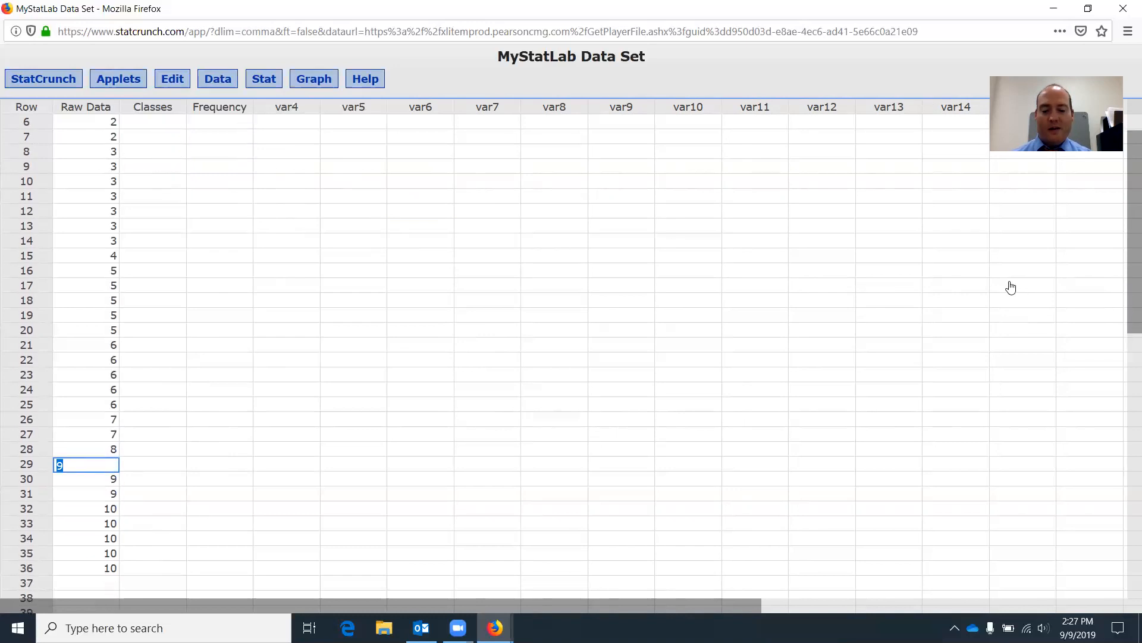
key(Down)
key(Down)
key(Down)
key(Down)
key(Down)
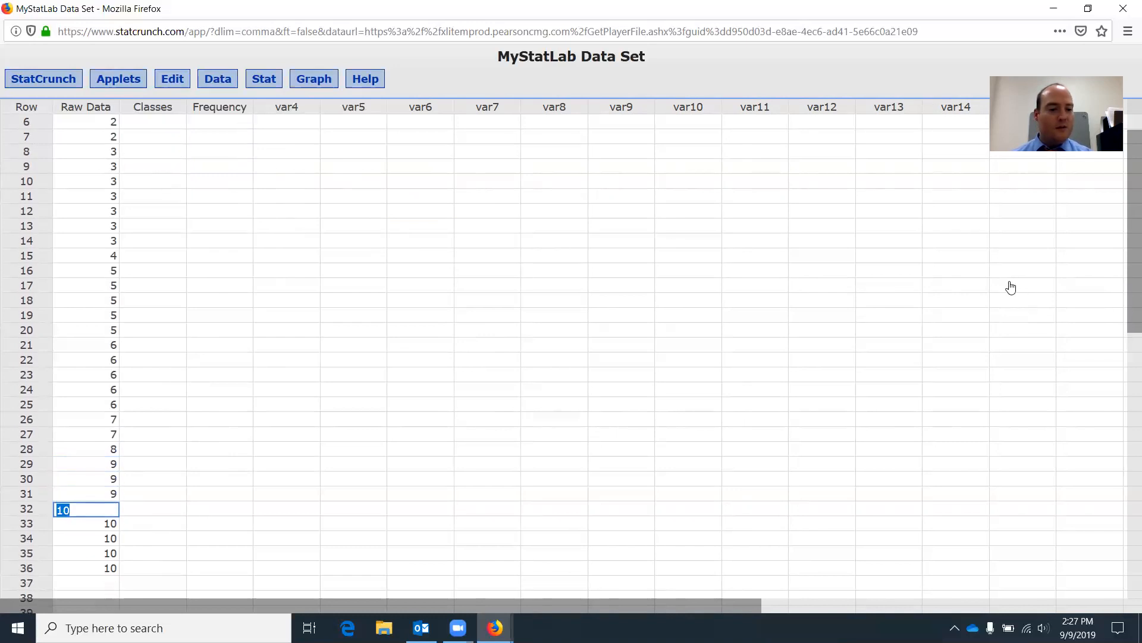
key(Down)
key(Down)
scroll(523, 299, down, 4)
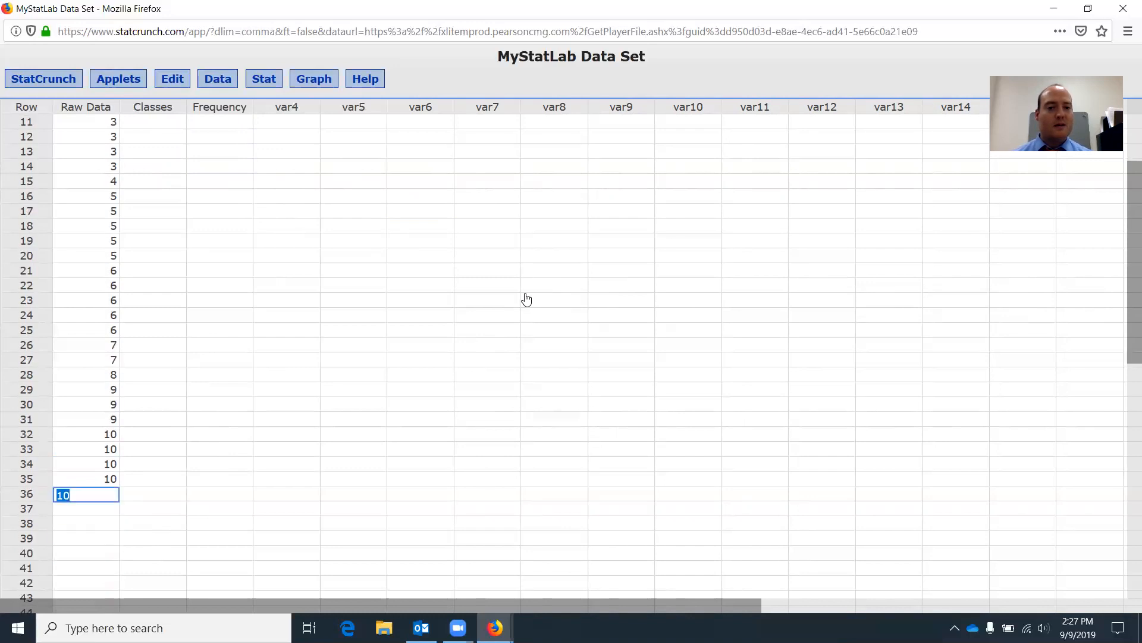
scroll(527, 295, down, 3)
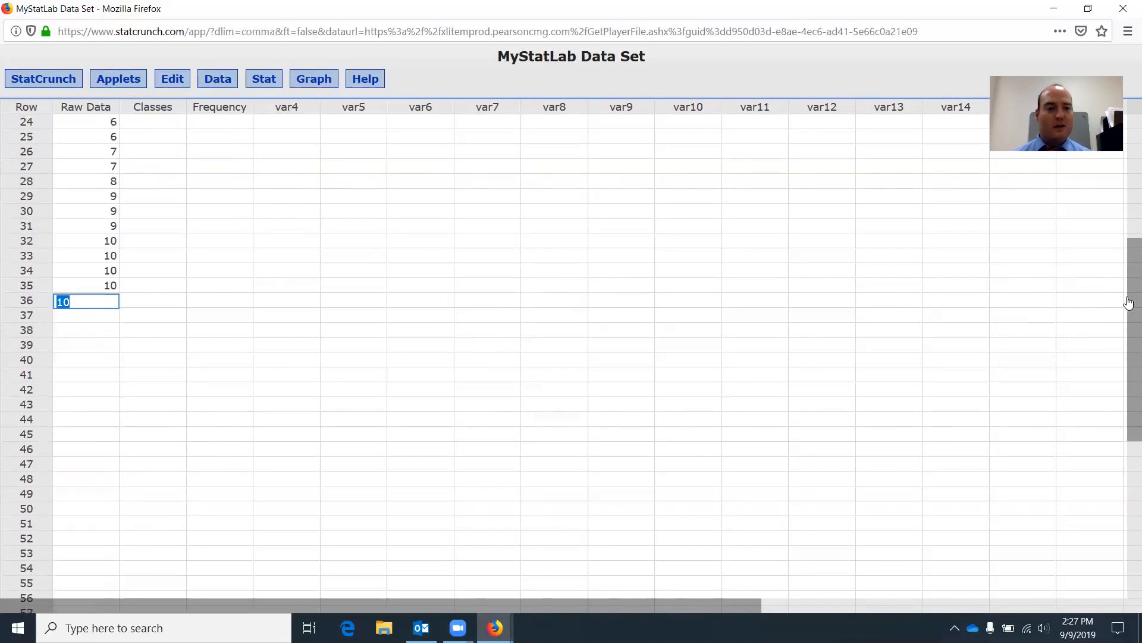
drag(1127, 304, 1129, 165)
click(230, 180)
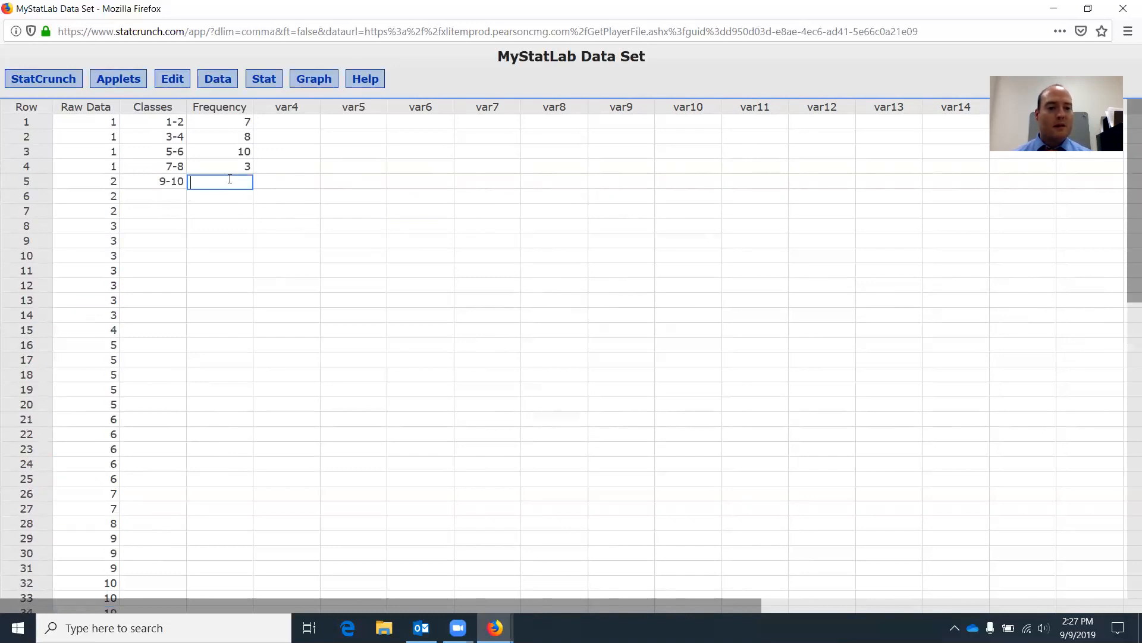
text(8)
click(255, 211)
click(241, 197)
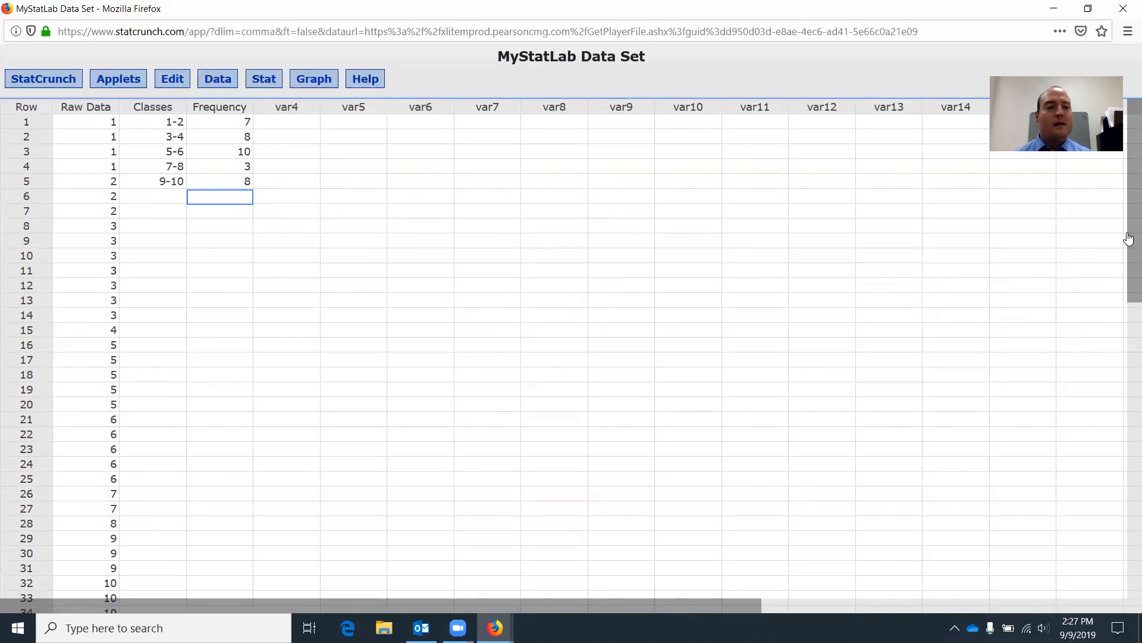
- Compute the expression sum(Frequency) into a new column to total the class frequencies
click(303, 122)
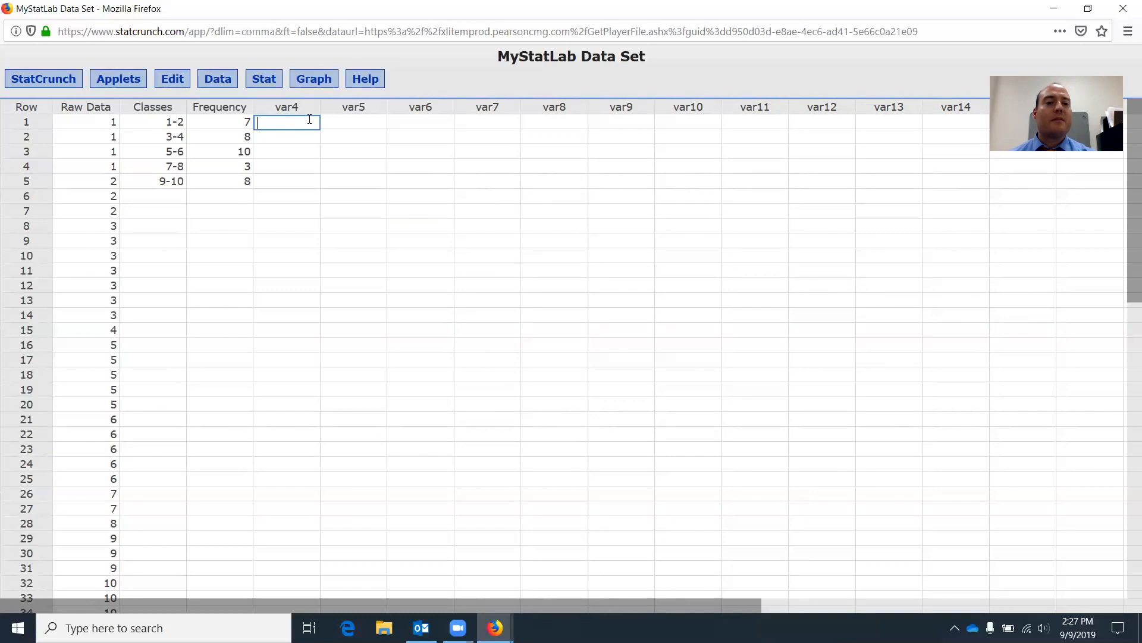
click(228, 85)
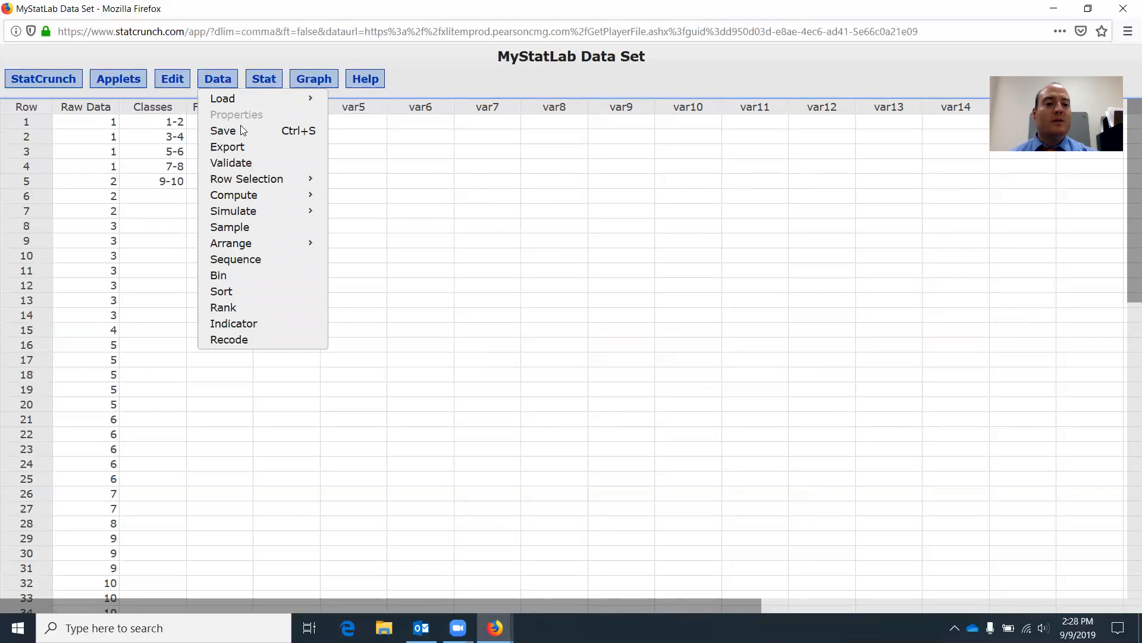
mouse_move(268, 195)
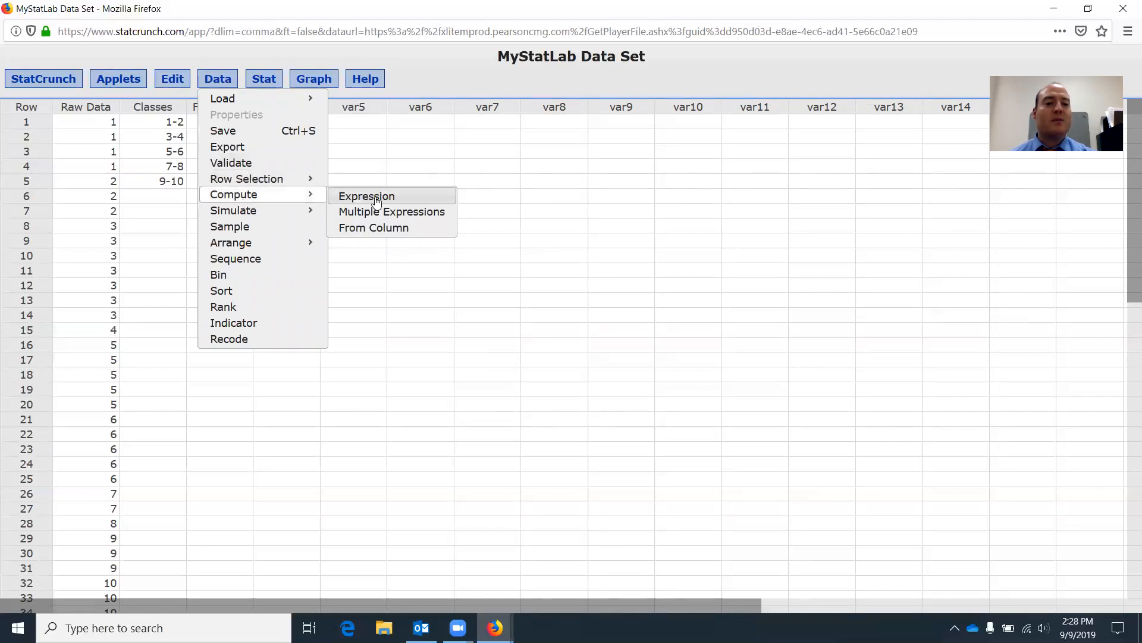
click(345, 202)
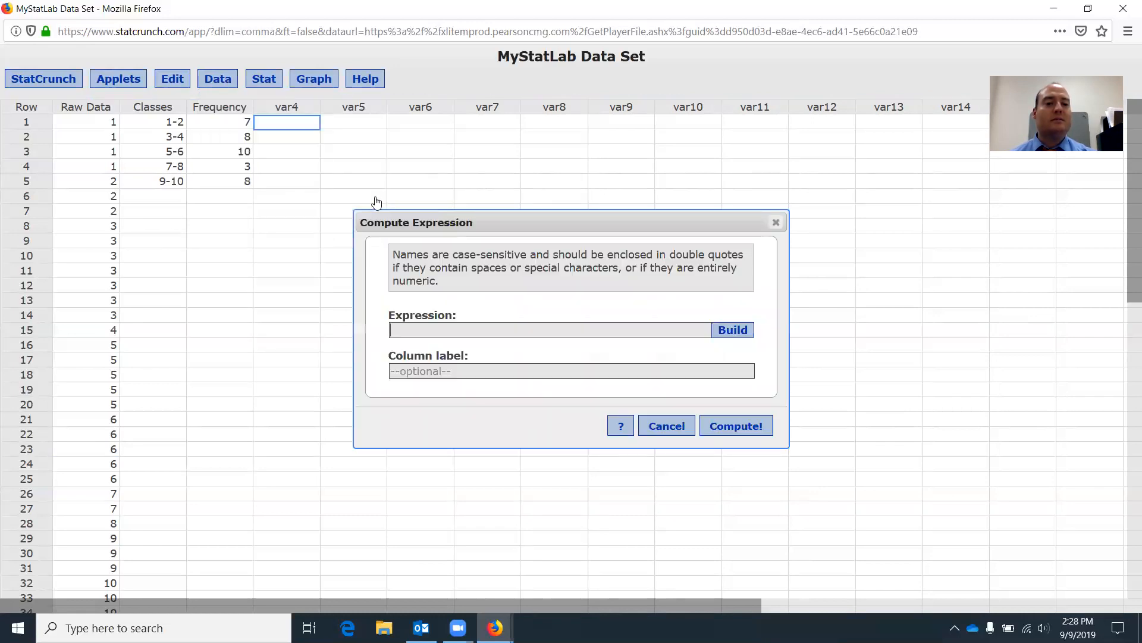
click(444, 328)
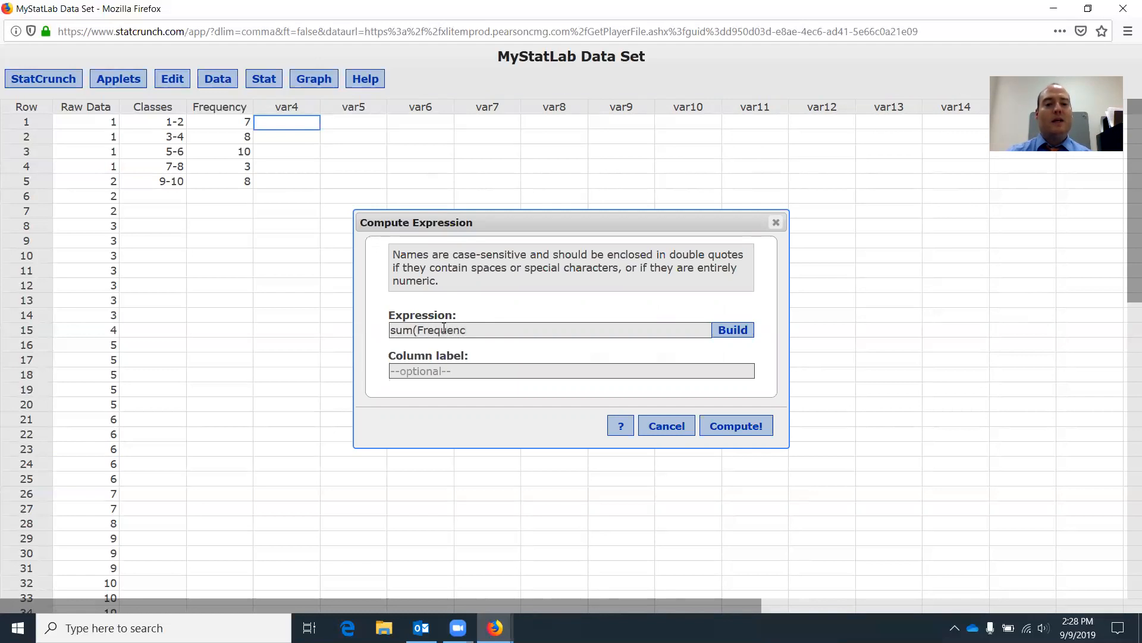
text(sum(Frequency))
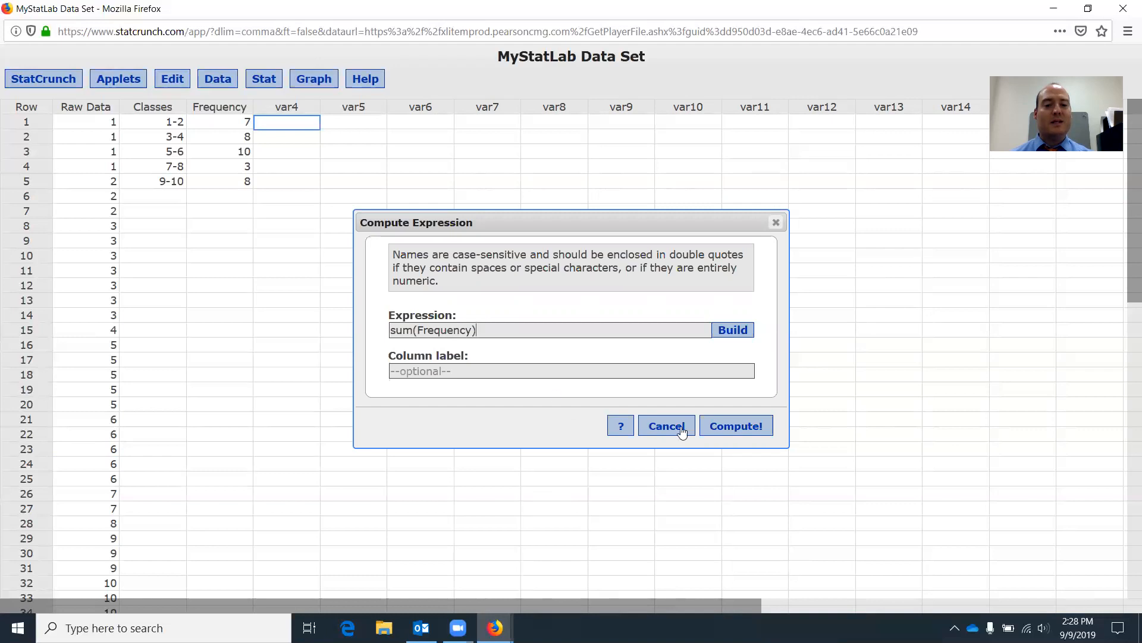
click(753, 431)
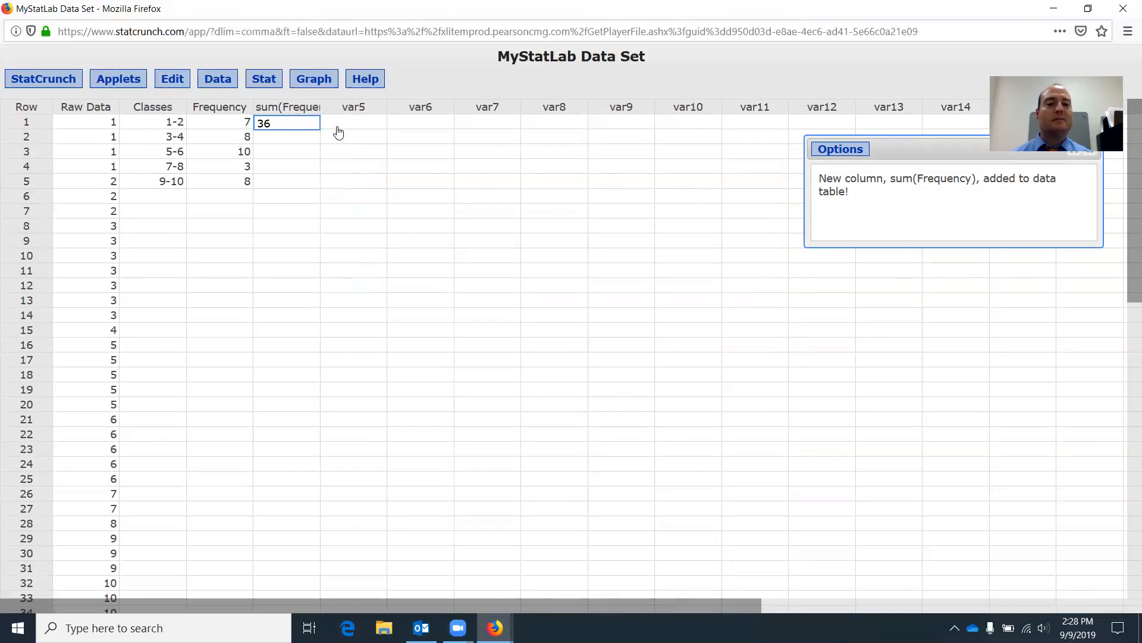
- Name the empty column beside the frequency total Relative Freq. and widen it to fit the heading
click(354, 108)
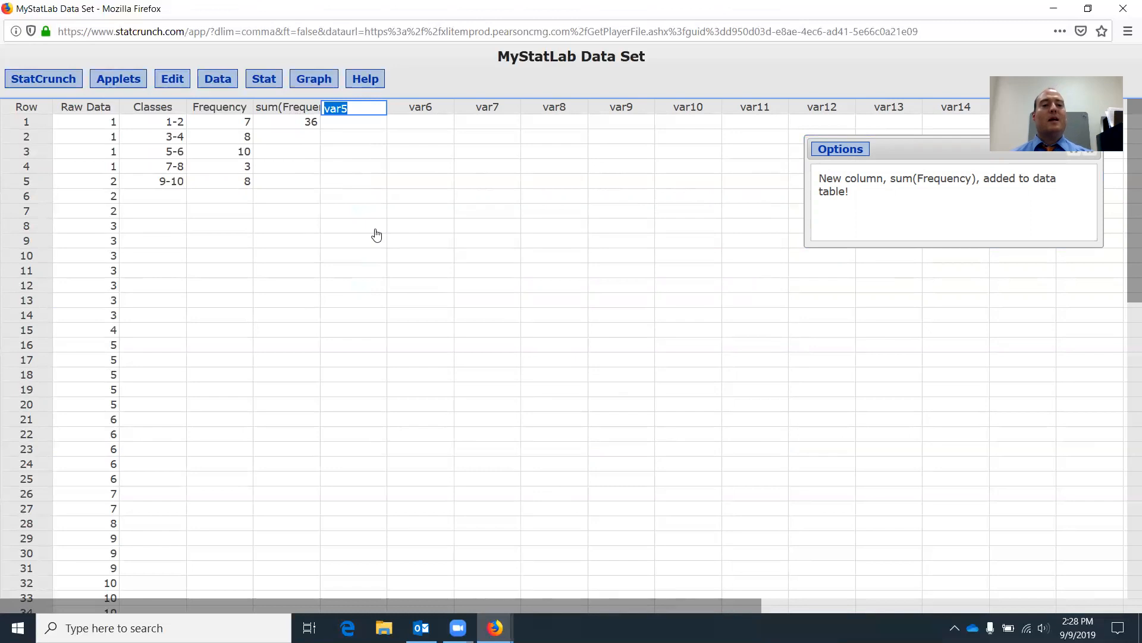
text(R)
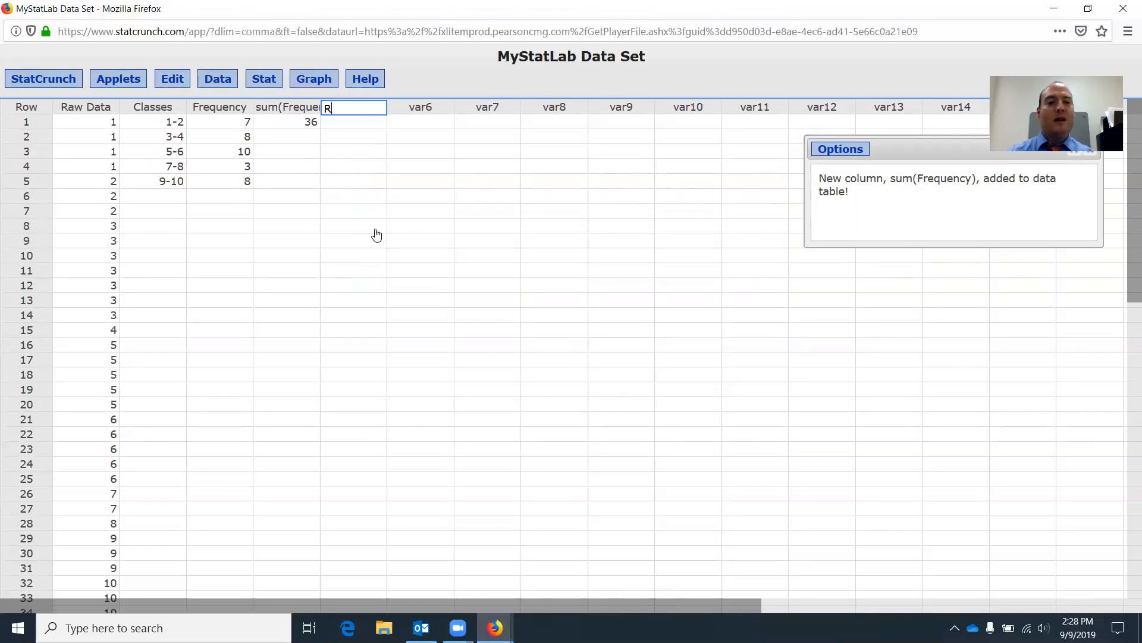
text(el. Freq)
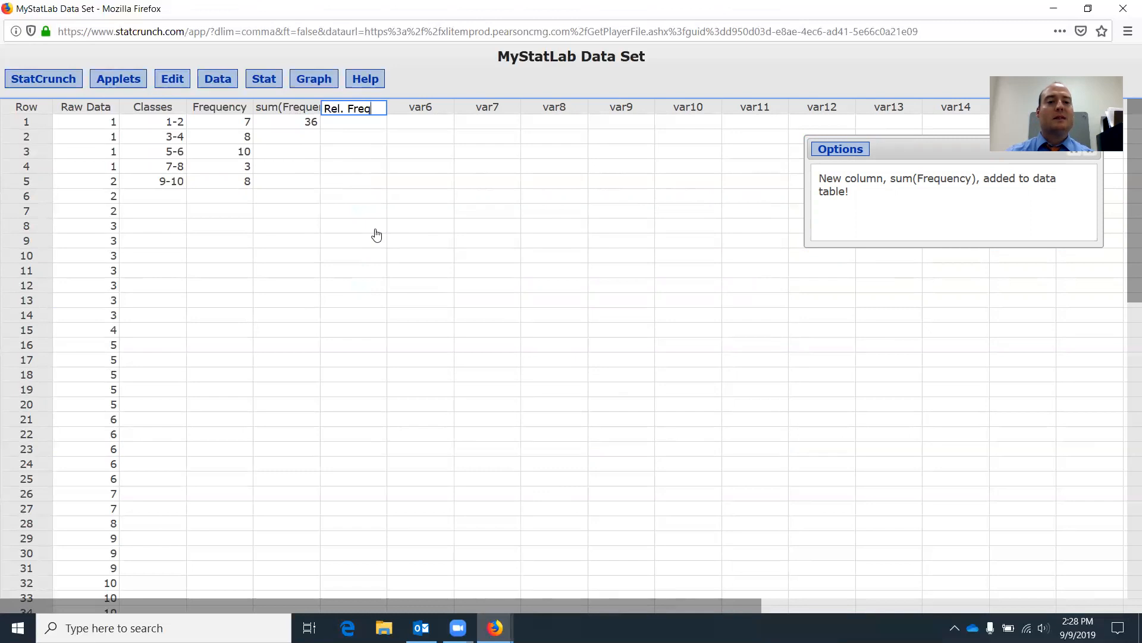
key(BackSpace)
key(BackSpace)
text(tive Freq.)
click(369, 216)
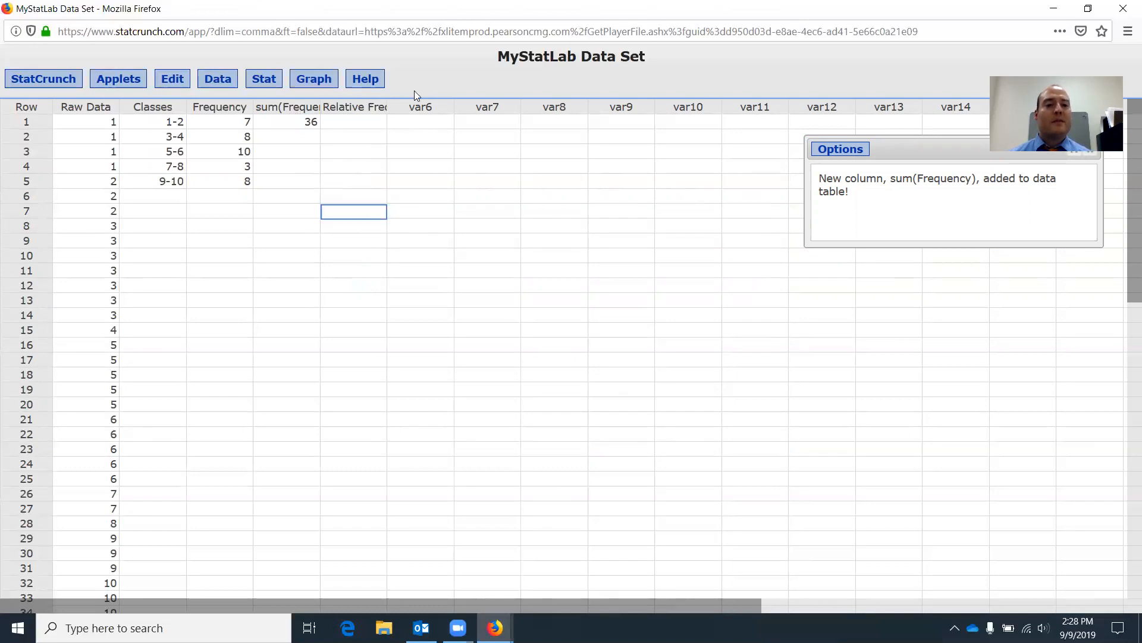
drag(390, 103, 430, 106)
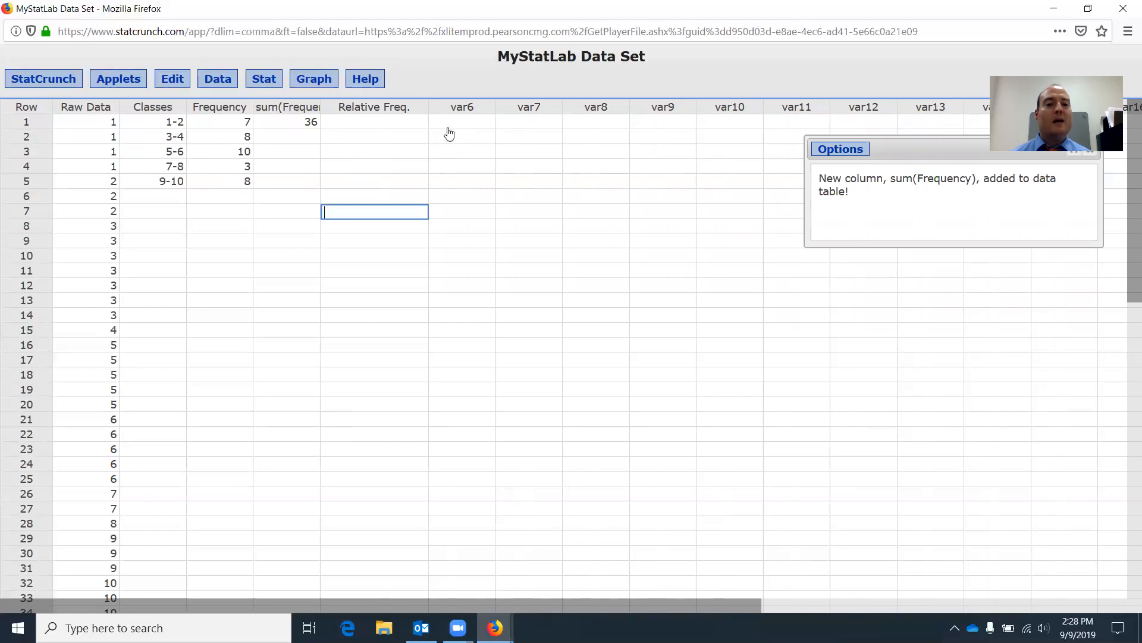
- Compute the expression Frequency/36 into a new column to get each class's relative frequency
click(367, 126)
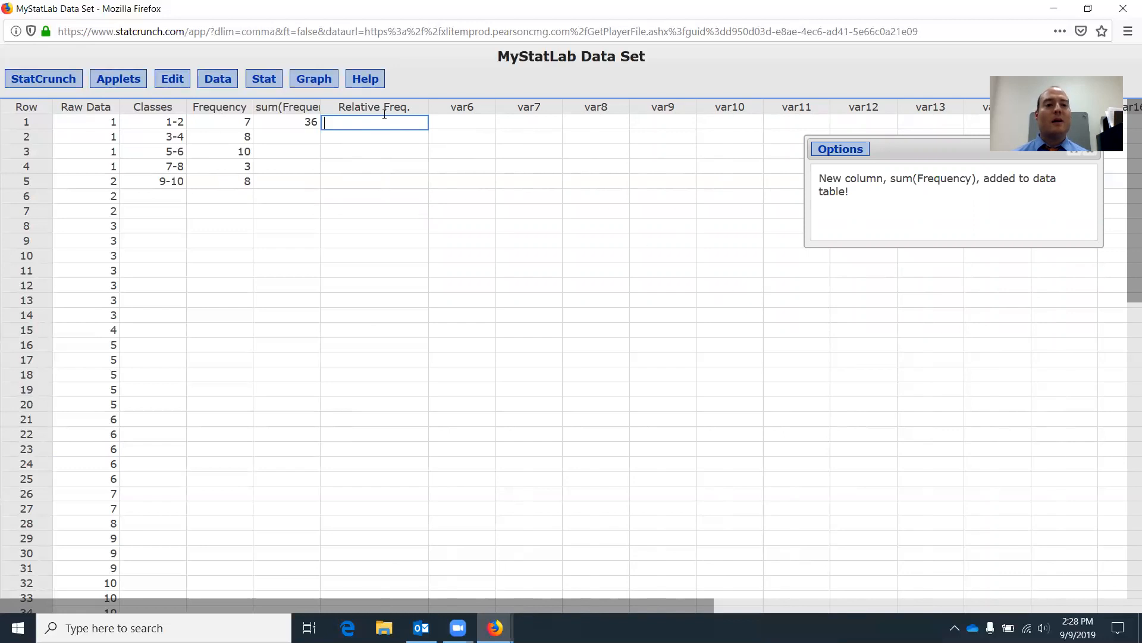
click(222, 81)
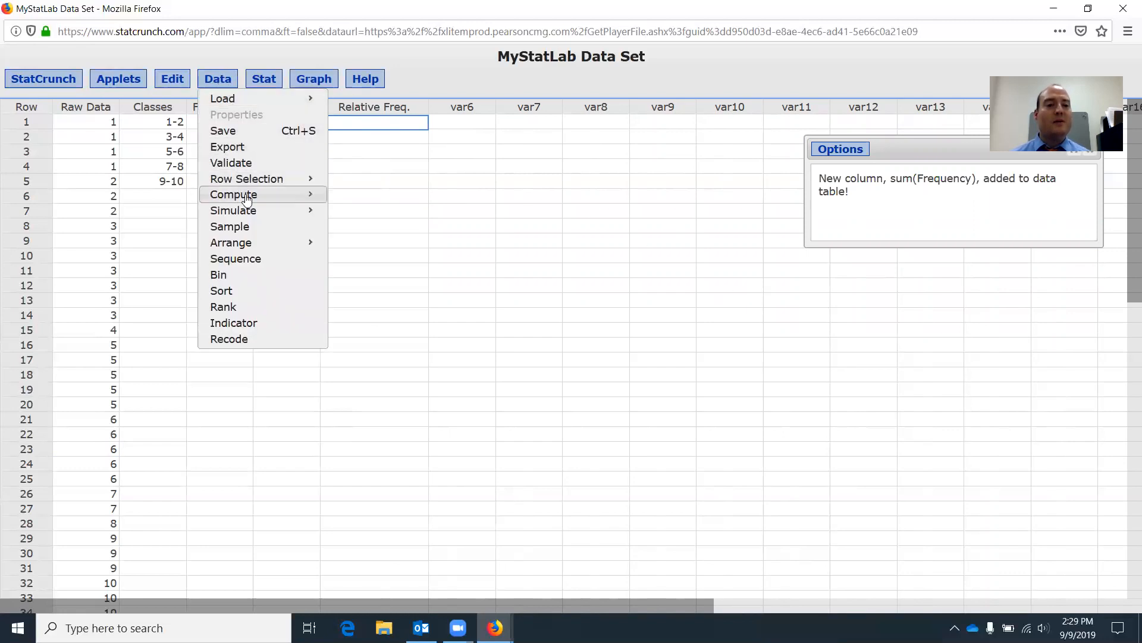
mouse_move(247, 196)
click(400, 200)
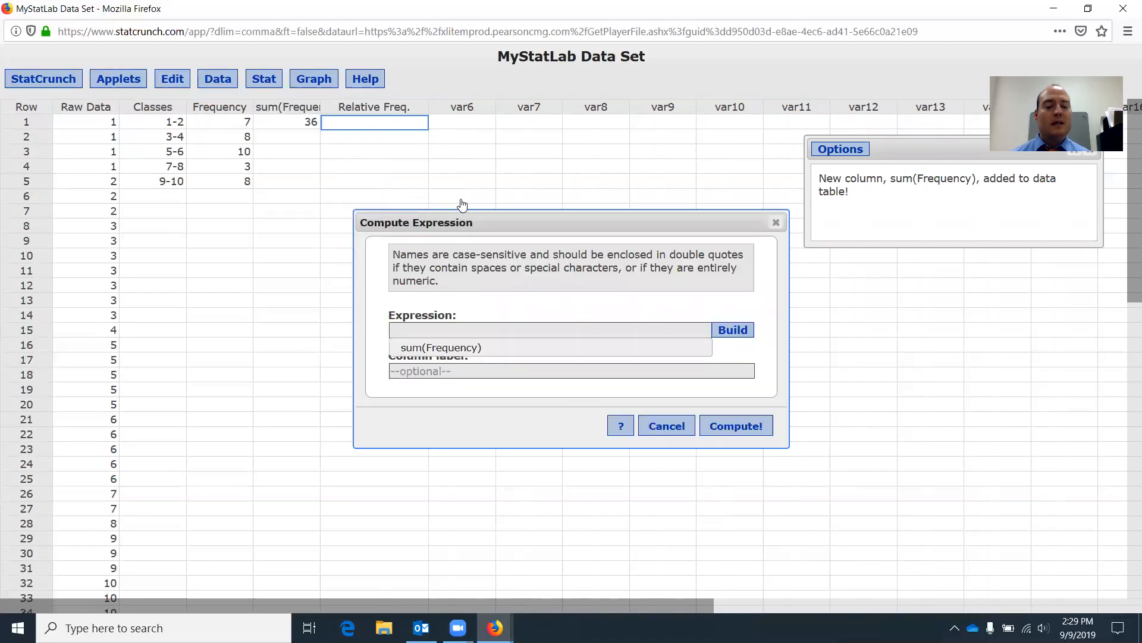
text(Frequency/36)
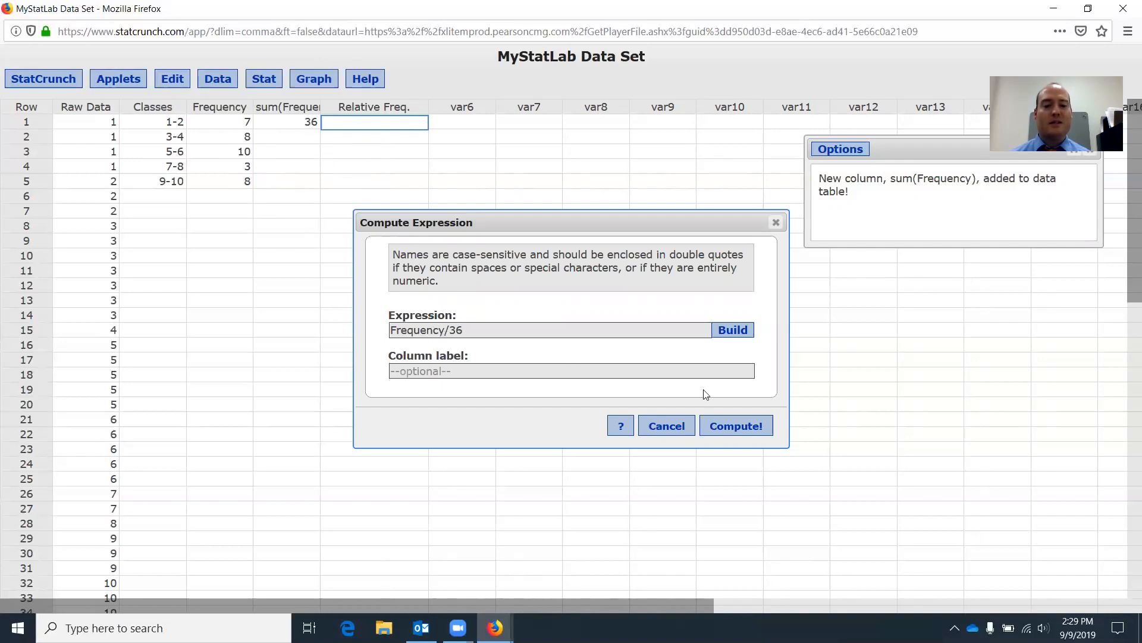
click(752, 426)
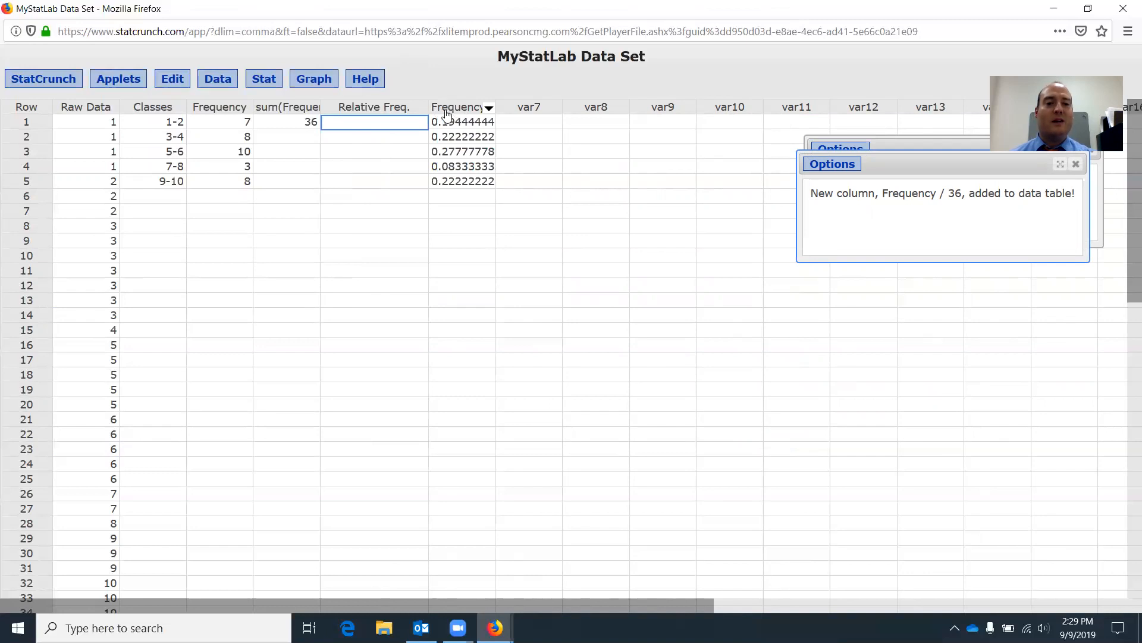
- Delete the empty Relative Freq. column and rename the computed Frequency / 36 column as Relative Frequencies
click(421, 108)
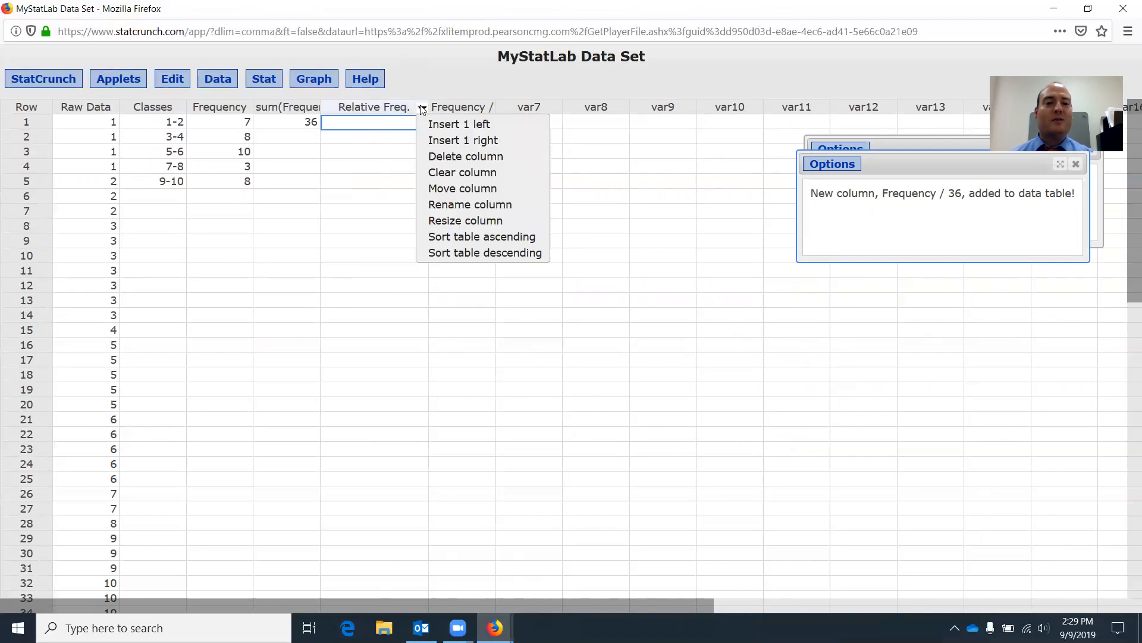
click(470, 156)
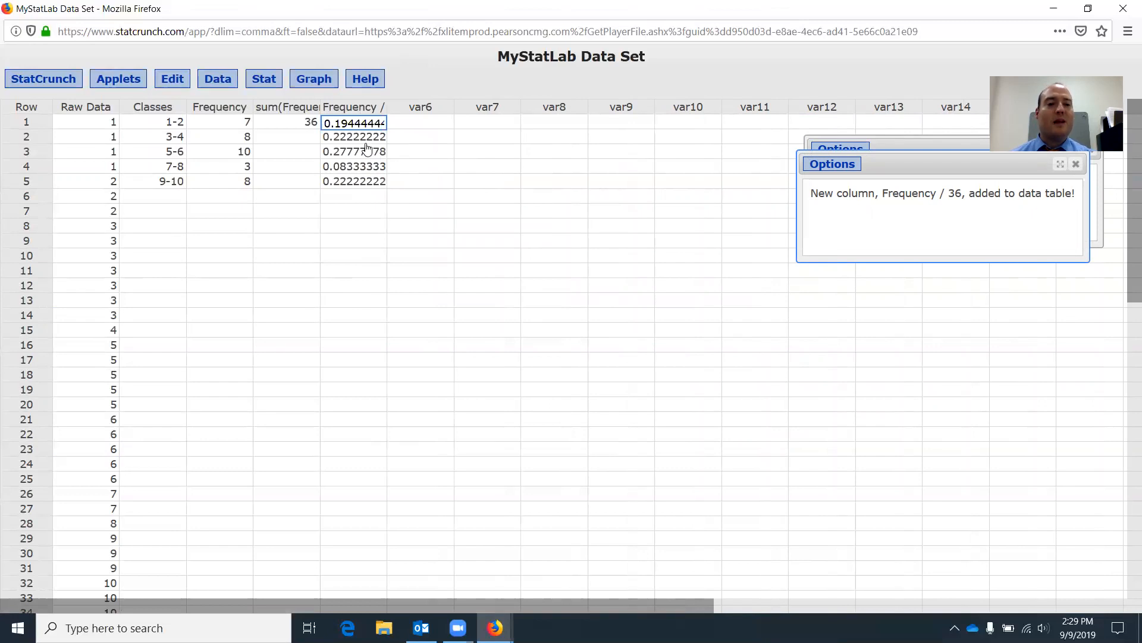
click(368, 108)
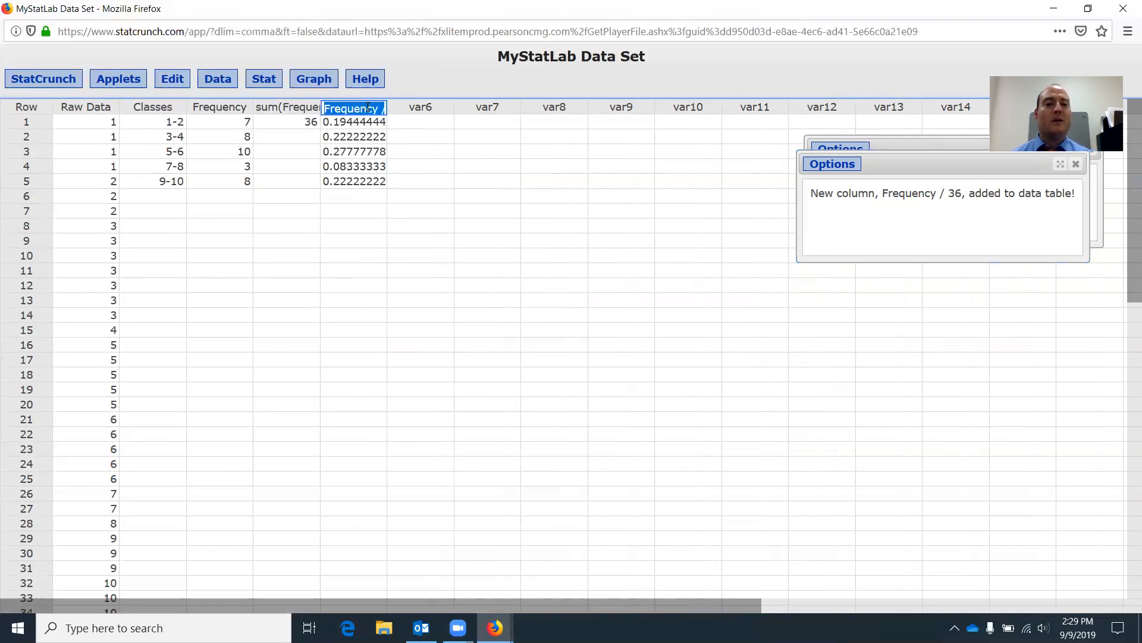
text(Relative)
text( Frequencies)
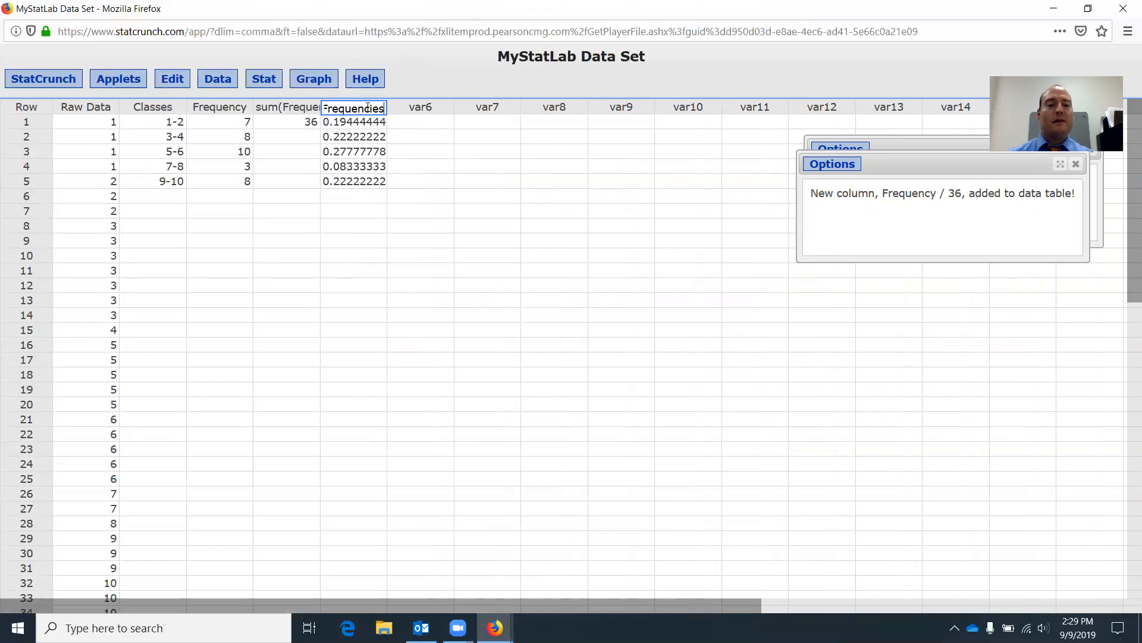
click(430, 127)
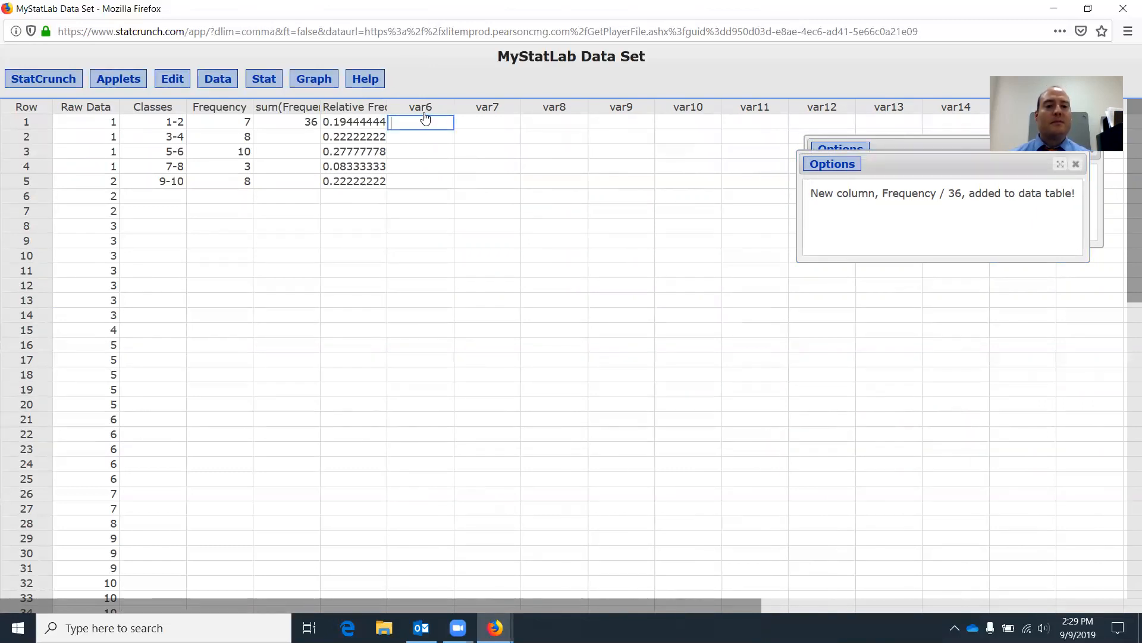
- Name the empty column after Relative Frequencies as Cumulative Frequencies
click(429, 106)
text(Cumulativ)
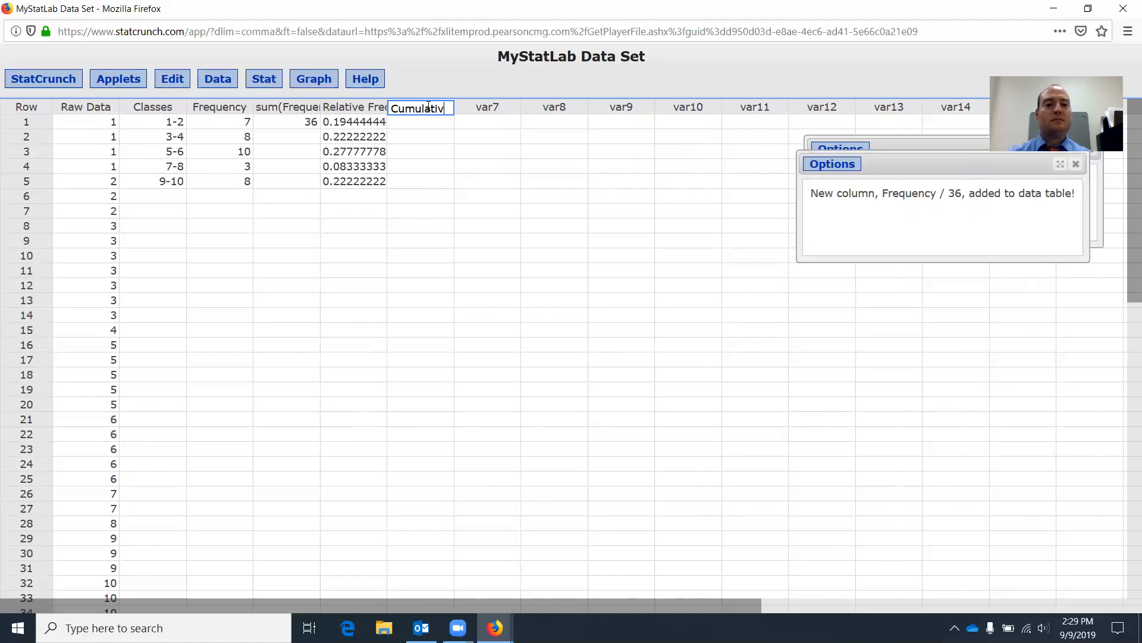
text(e Frequencies)
key(Return)
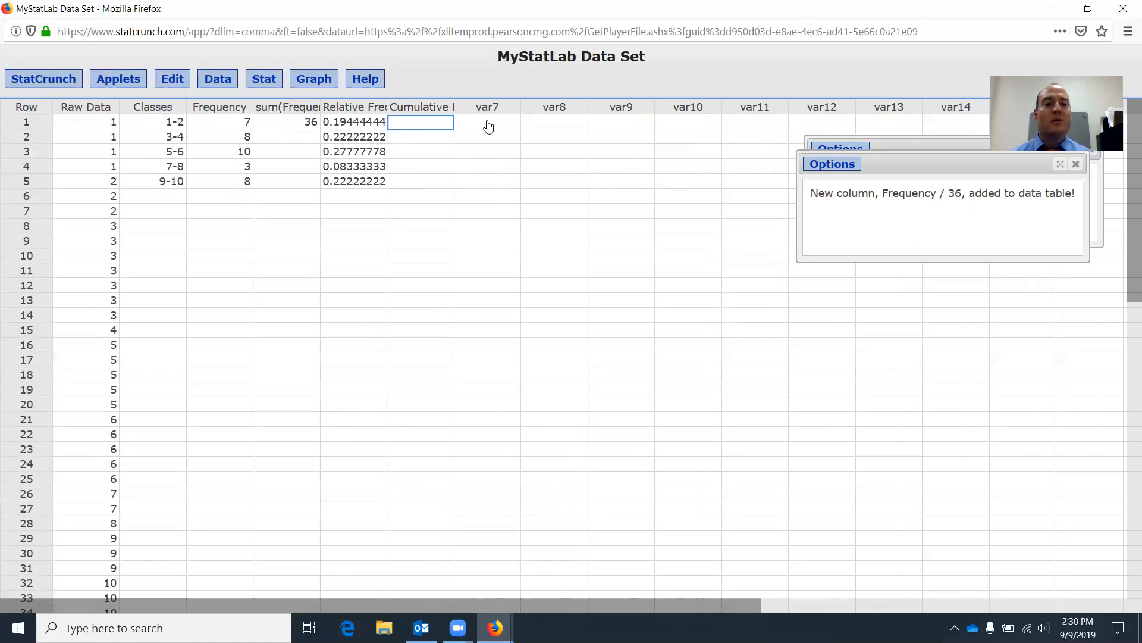
- Enter the cumulative frequencies 7, 15, 25, 28 and 36 for the five classes and widen the column to fit its heading
text(7)
key(Return)
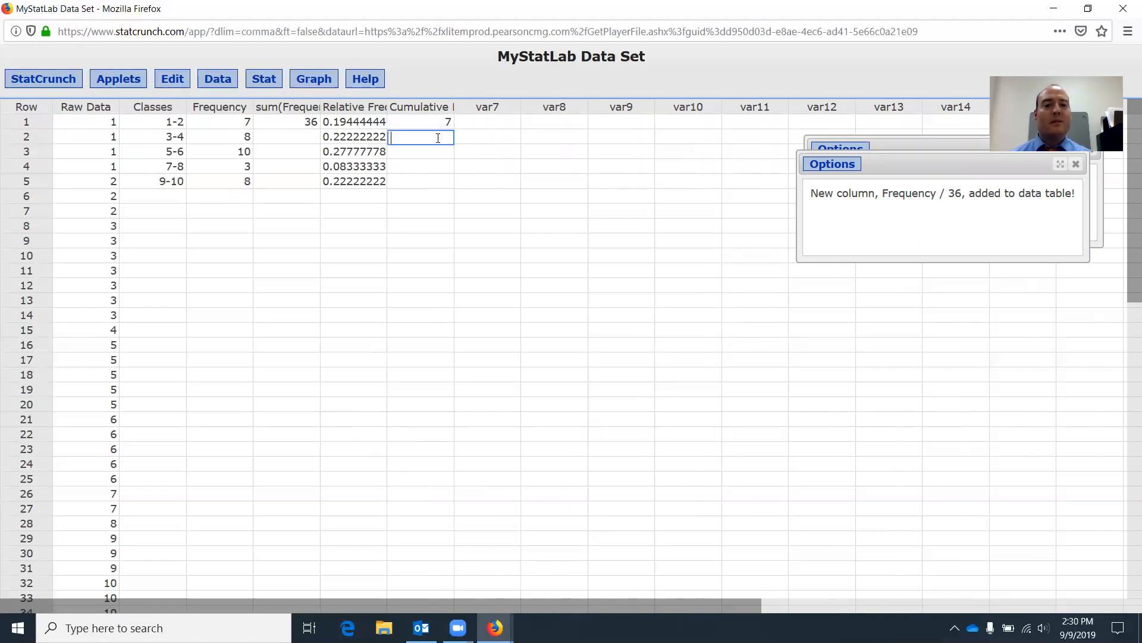
text(15)
click(429, 156)
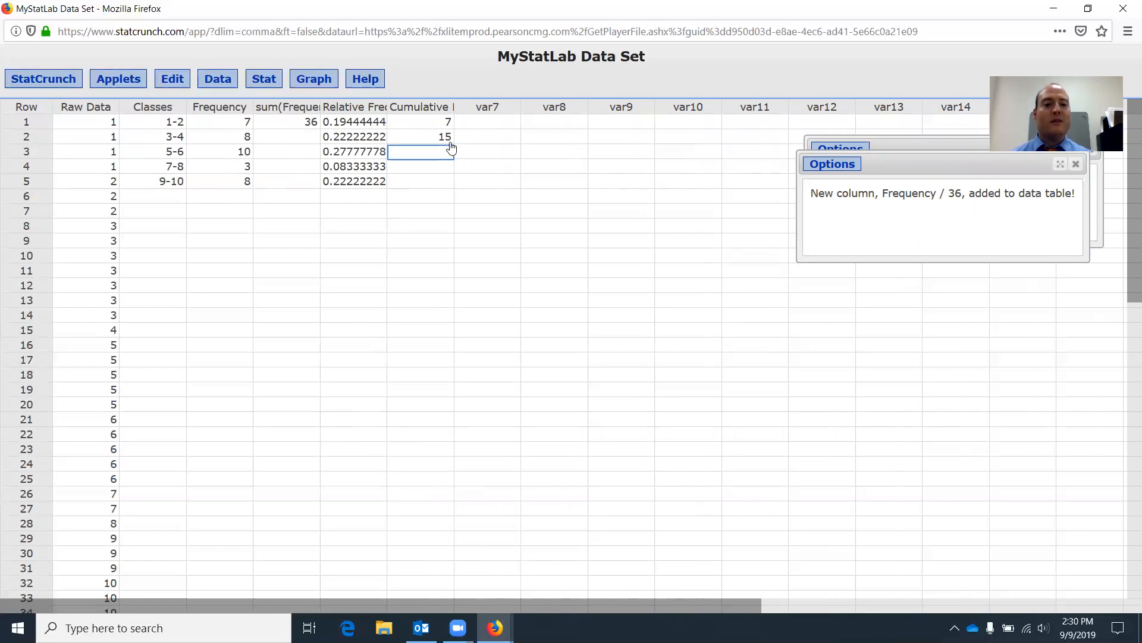
text(25)
click(446, 169)
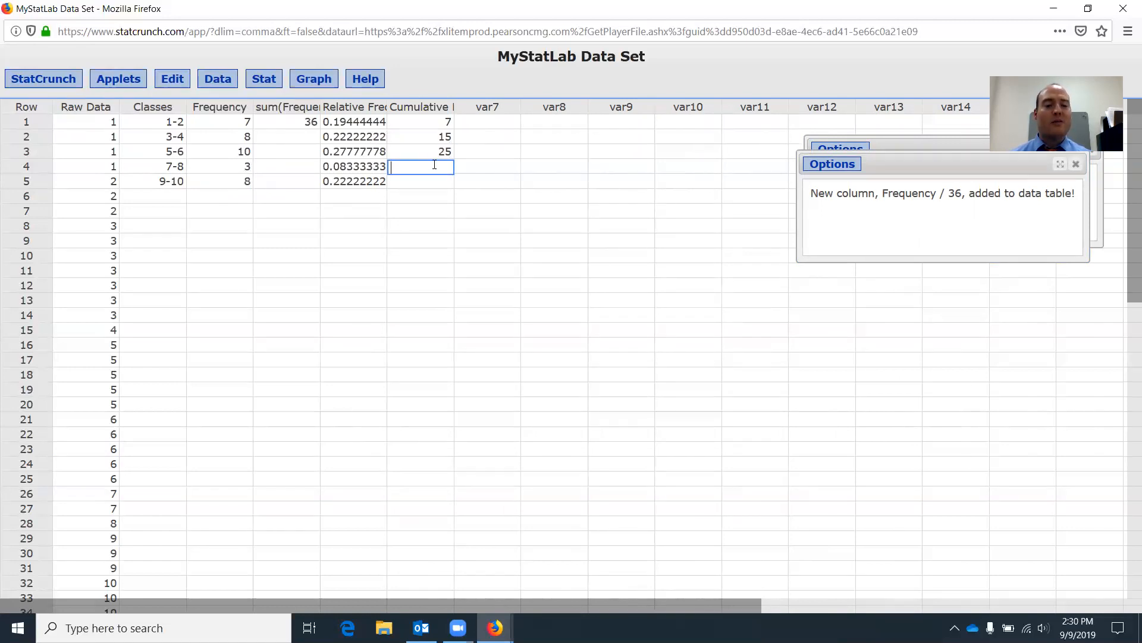
text(28)
click(442, 184)
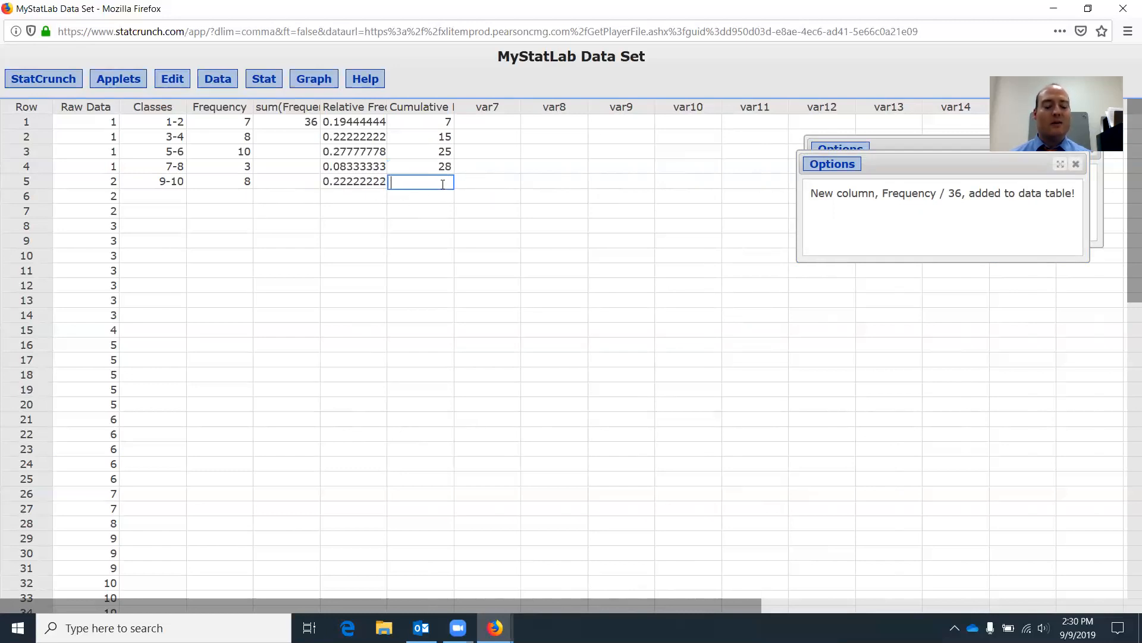
text(36)
click(455, 200)
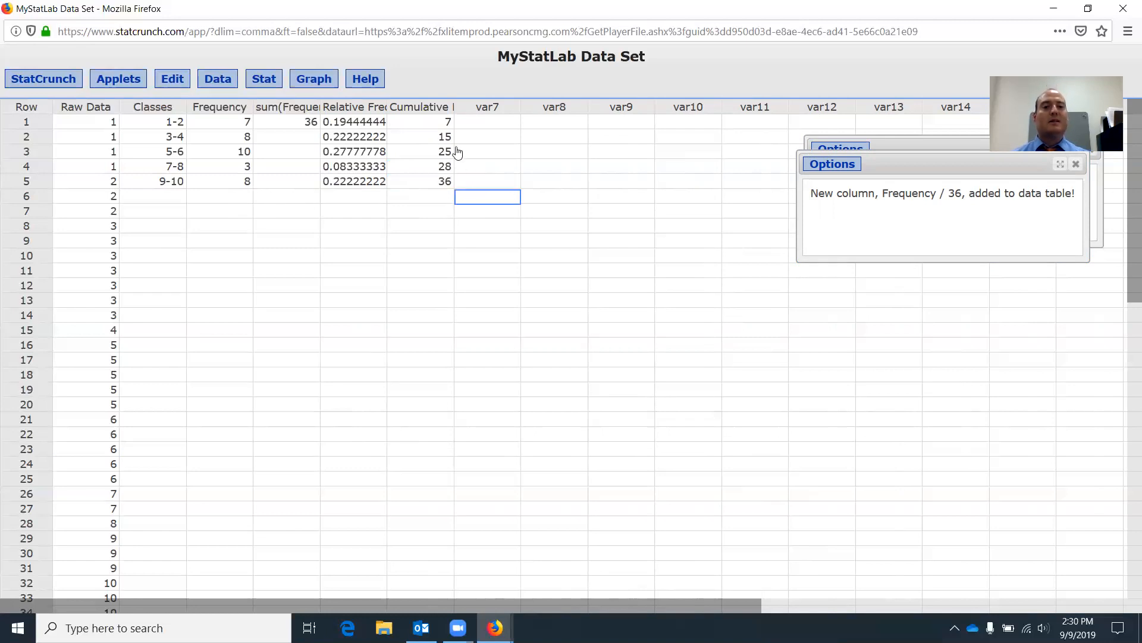
drag(456, 108, 527, 108)
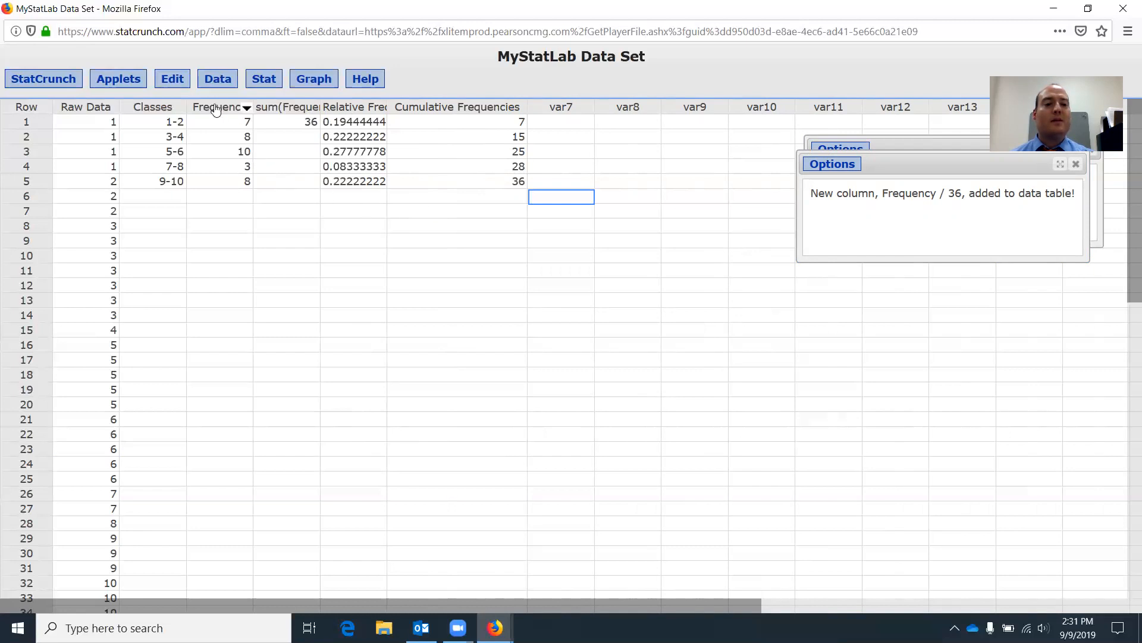
- Insert a new column between Classes and Frequency and name it Boundaries
click(246, 109)
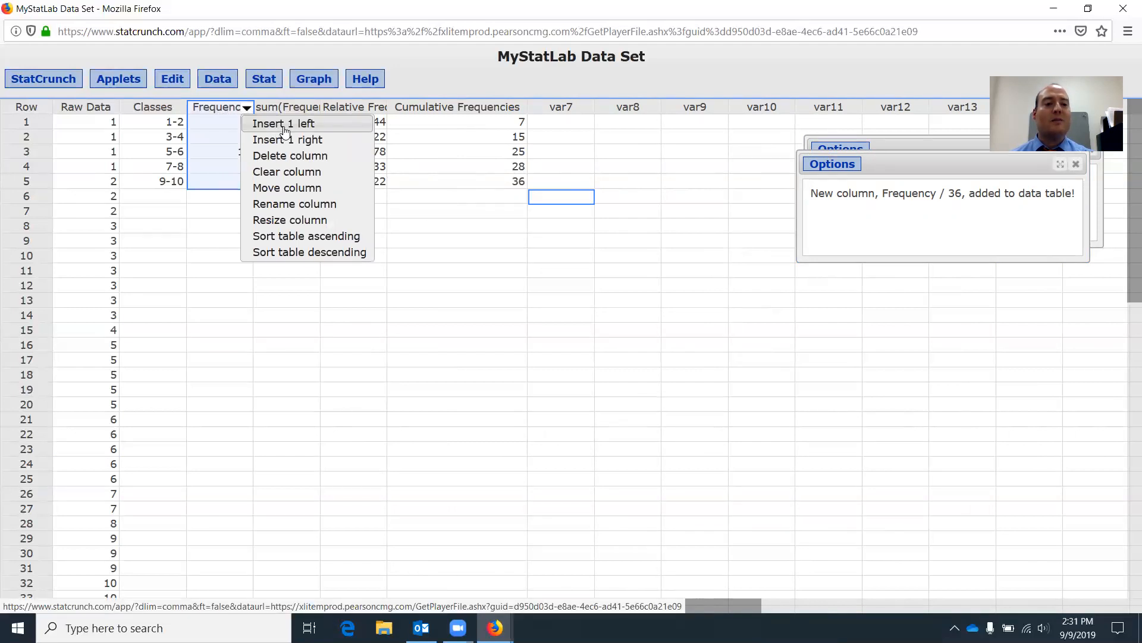
click(285, 125)
click(224, 109)
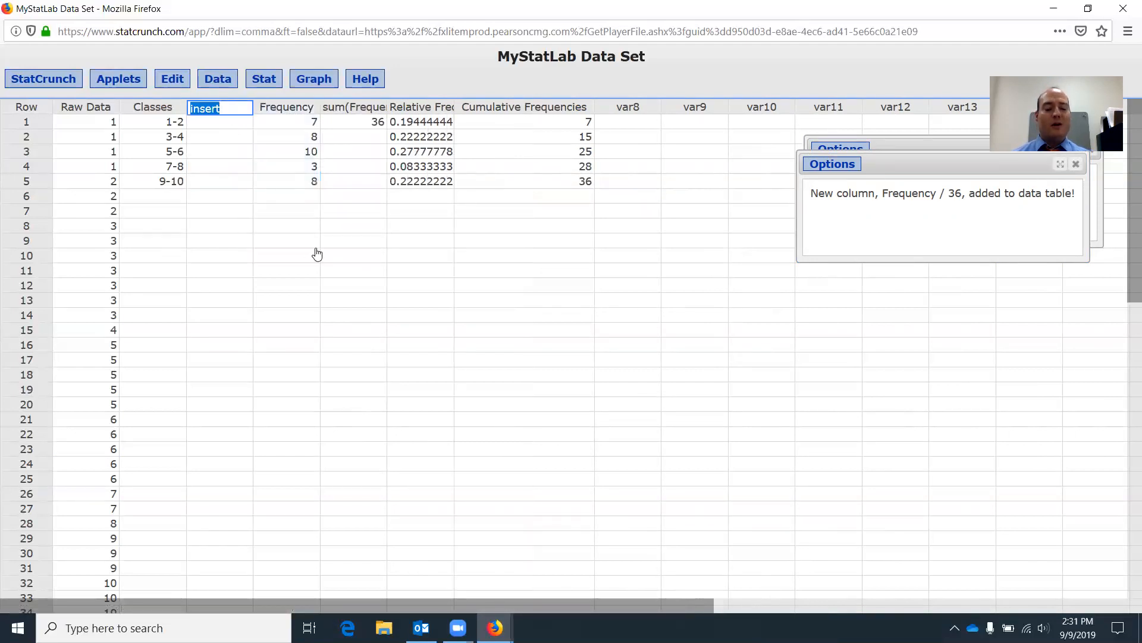
text(Boundaries)
- Enter the class boundaries 0.5-2.5, 2.5-4.5, 4.5-6.5, 6.5-8.5 and 8.5-10.5 in rows 1 to 5 of the Boundaries column
click(235, 126)
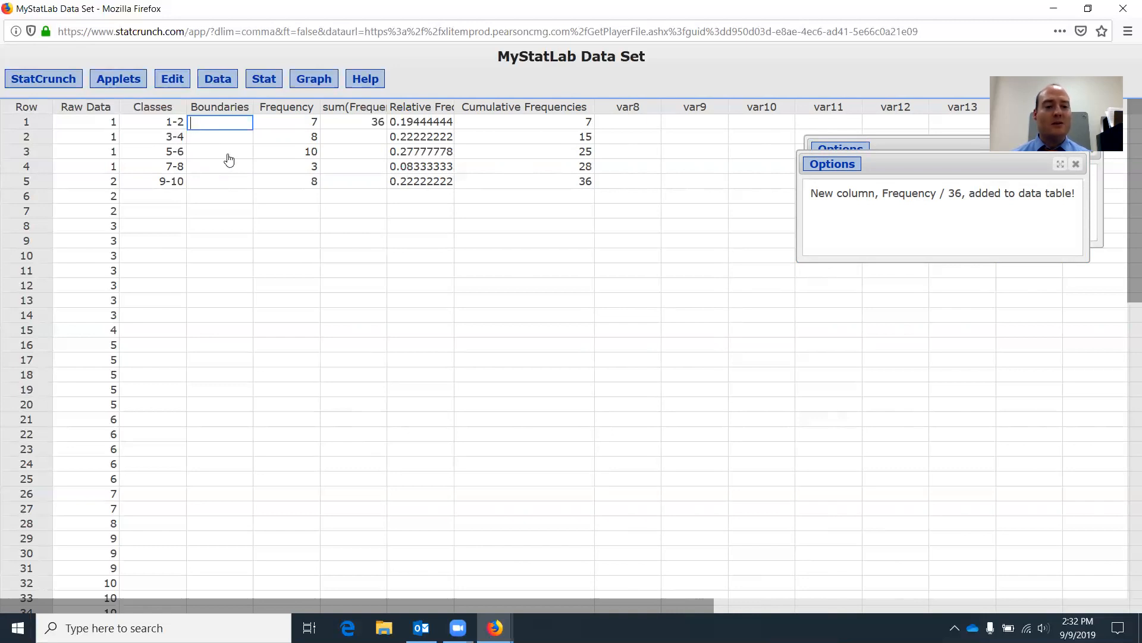
text(0.5-2.5)
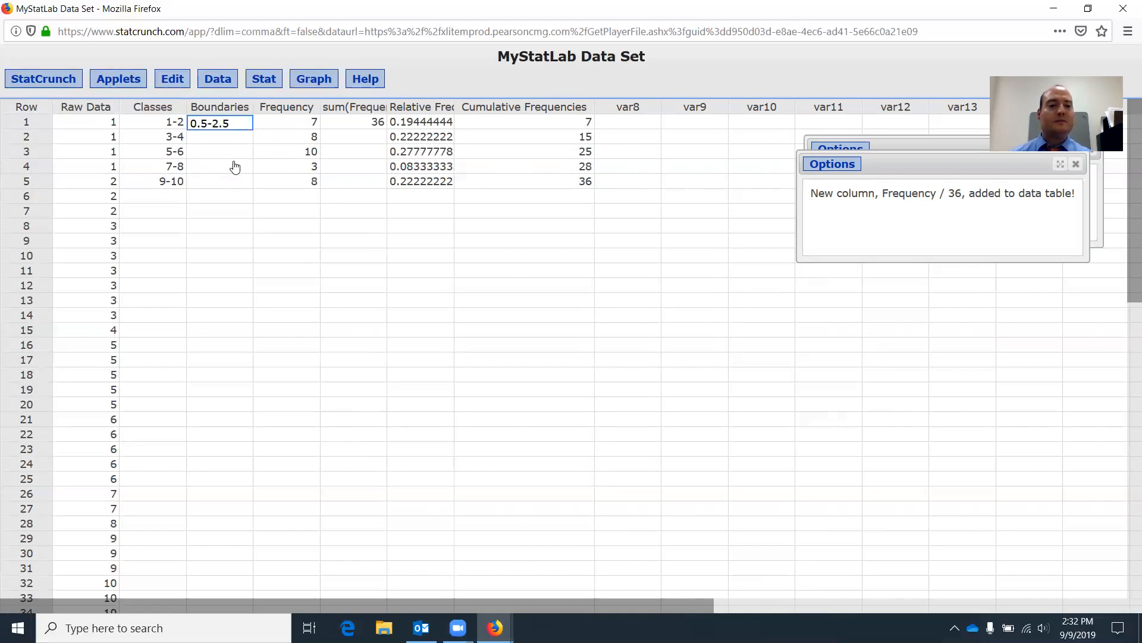
key(Return)
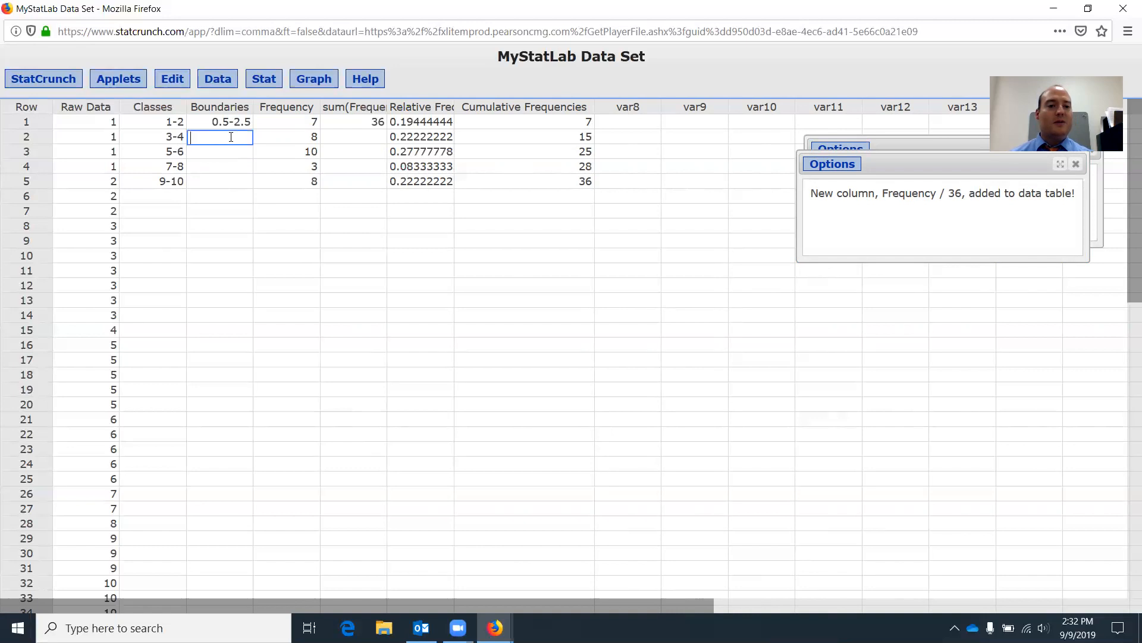
text(2.5-4.5)
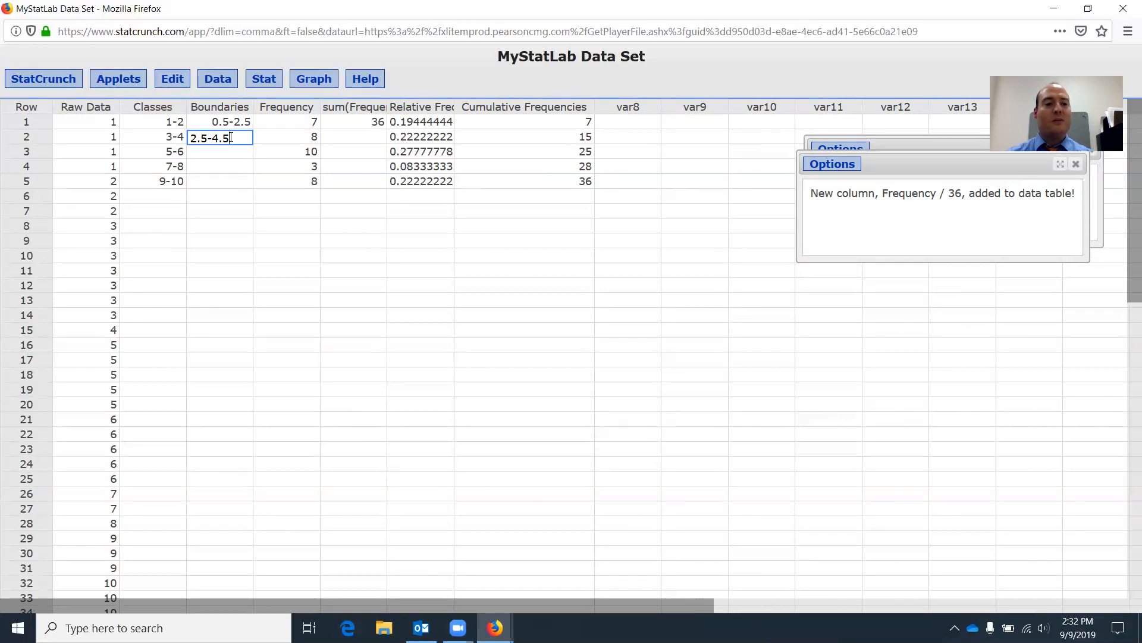
click(232, 151)
text(4.5-6.5)
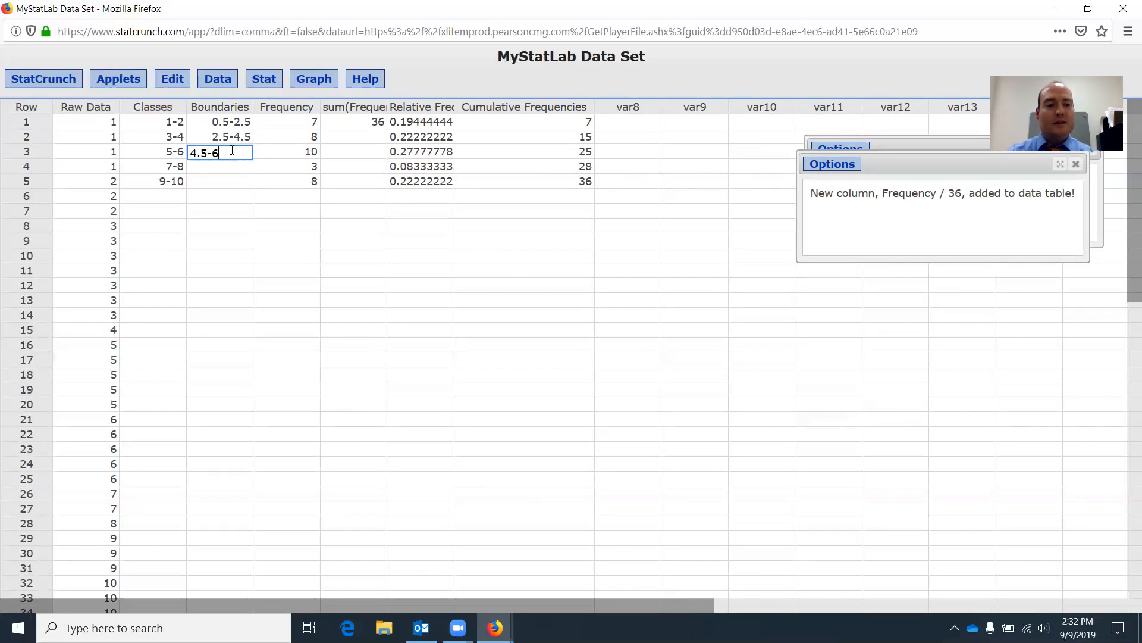
click(228, 167)
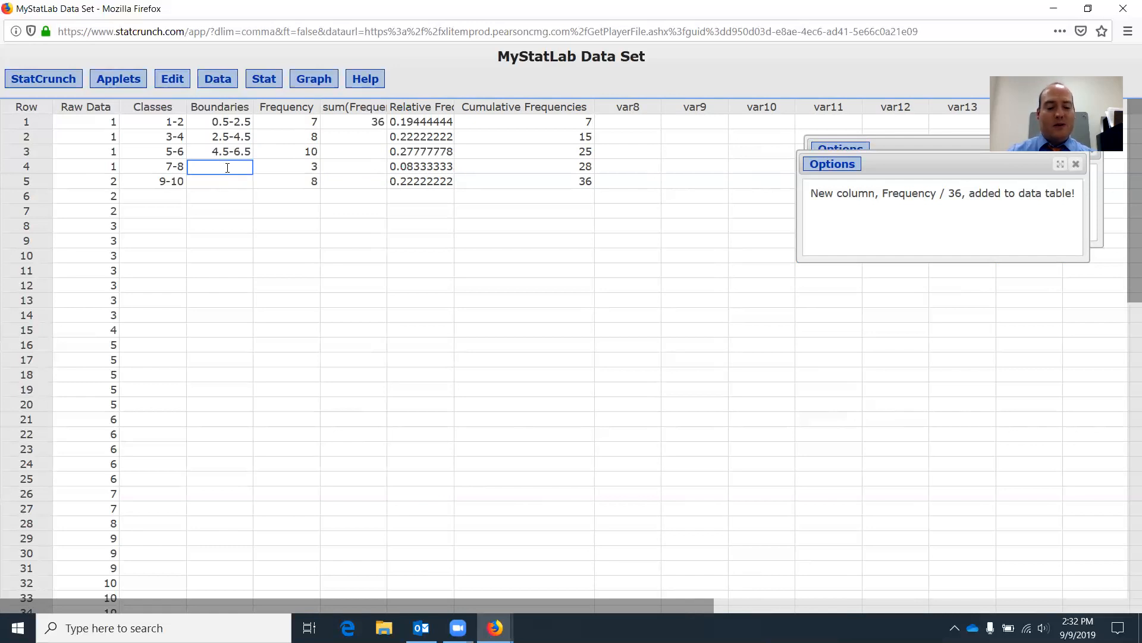
text(6.5-8.5)
click(218, 184)
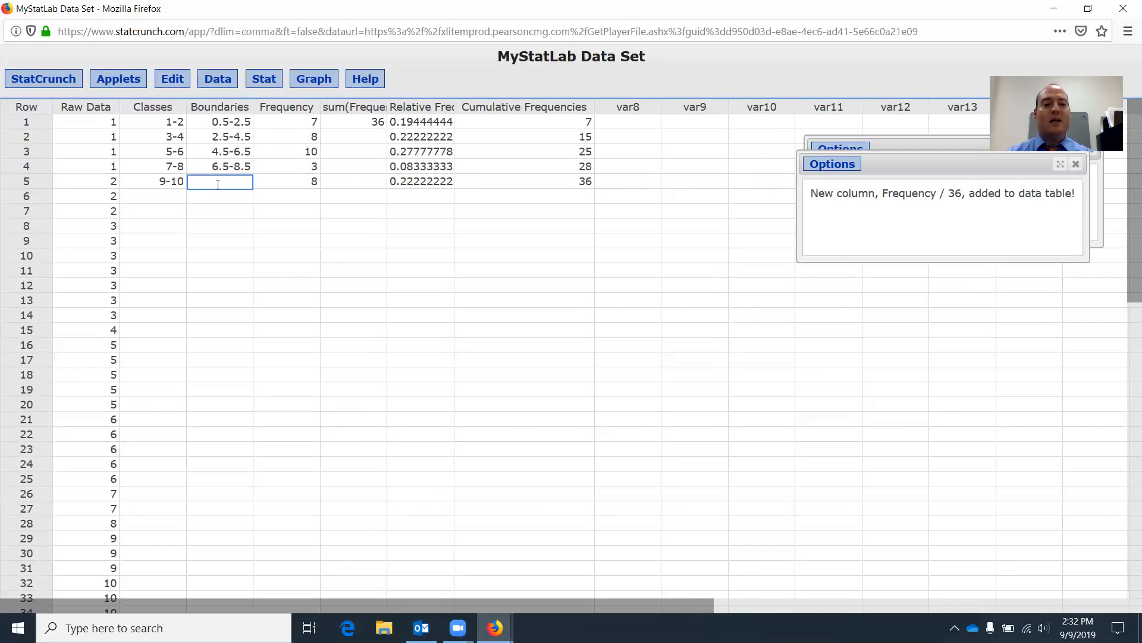
text(8.5)
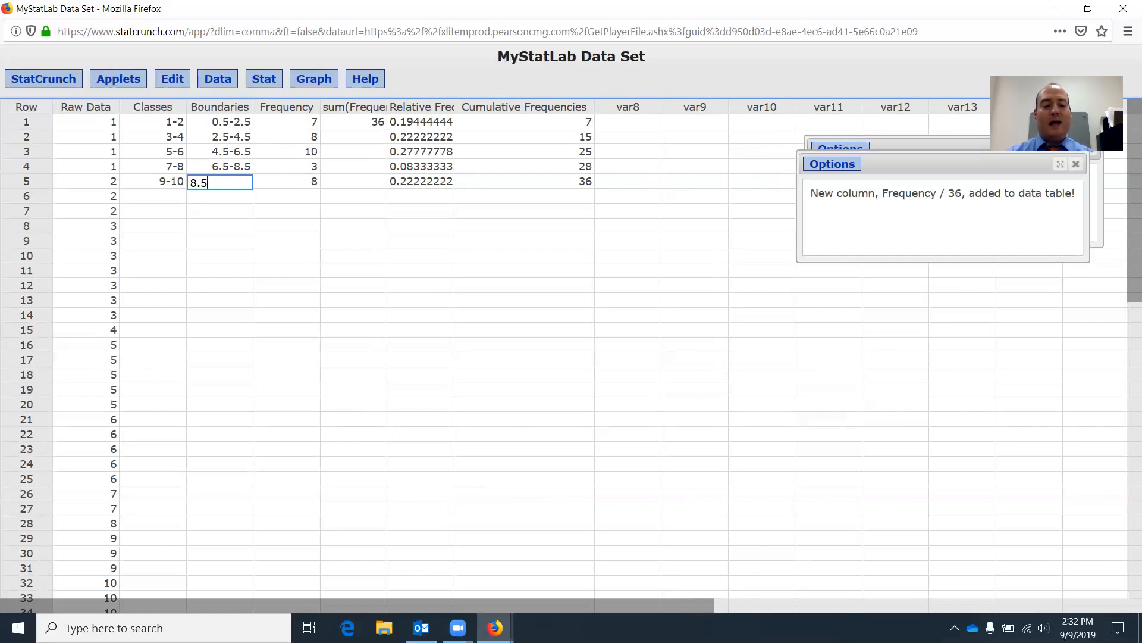
text(-10.5)
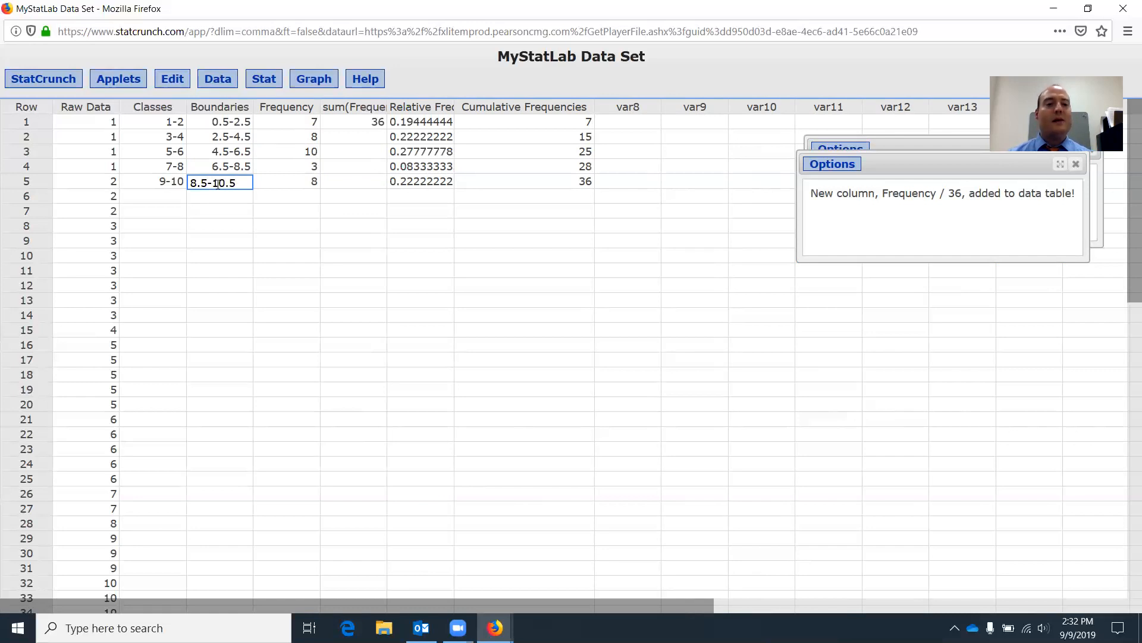
click(236, 223)
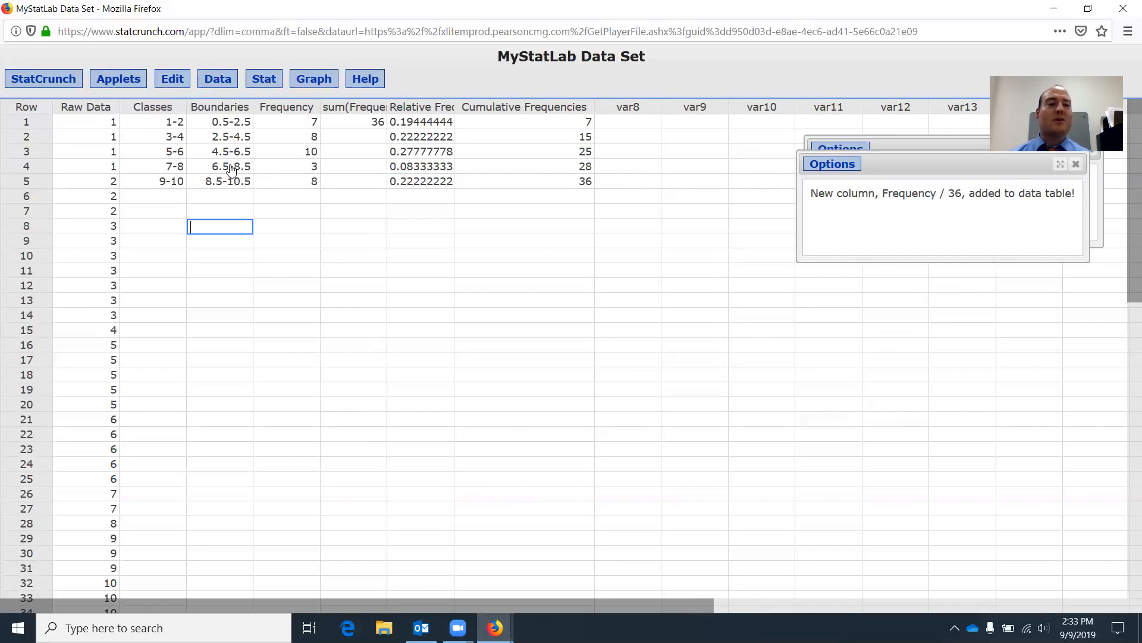
- Create a frequency histogram of Raw Data with bins starting at 0.5 and width 2, and move it clear of the frequency columns
mouse_move(309, 113)
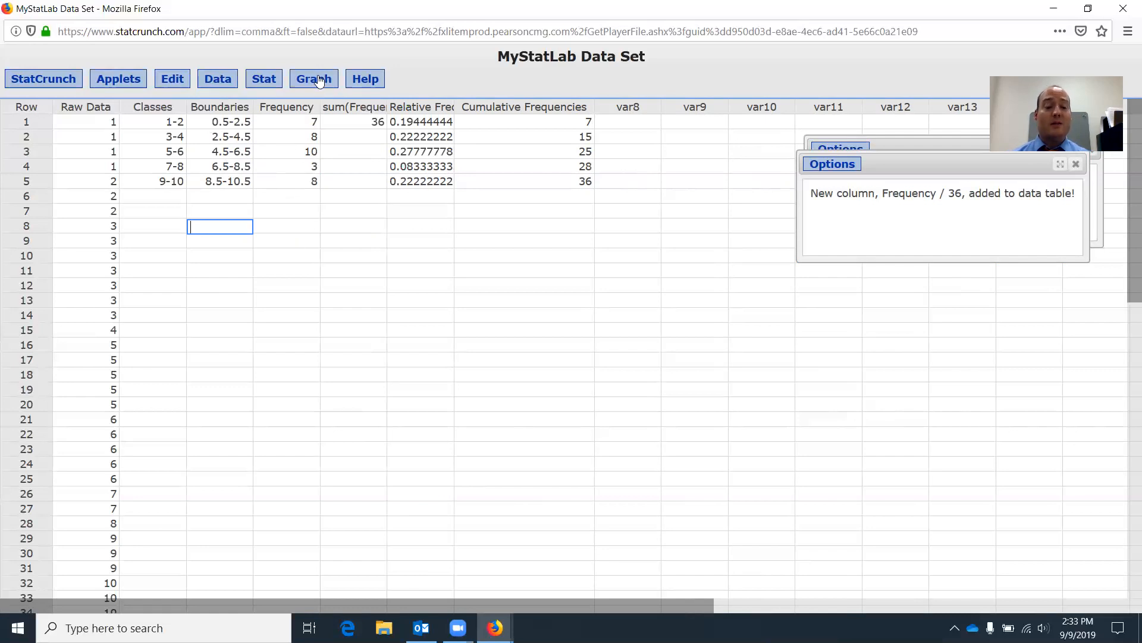
click(320, 81)
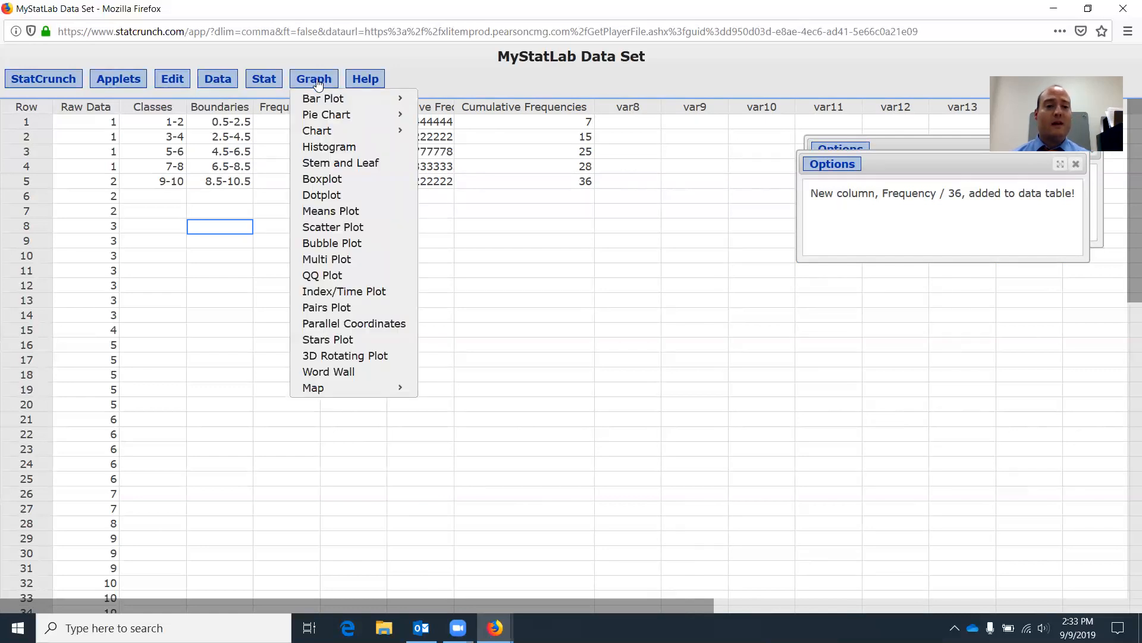
click(329, 147)
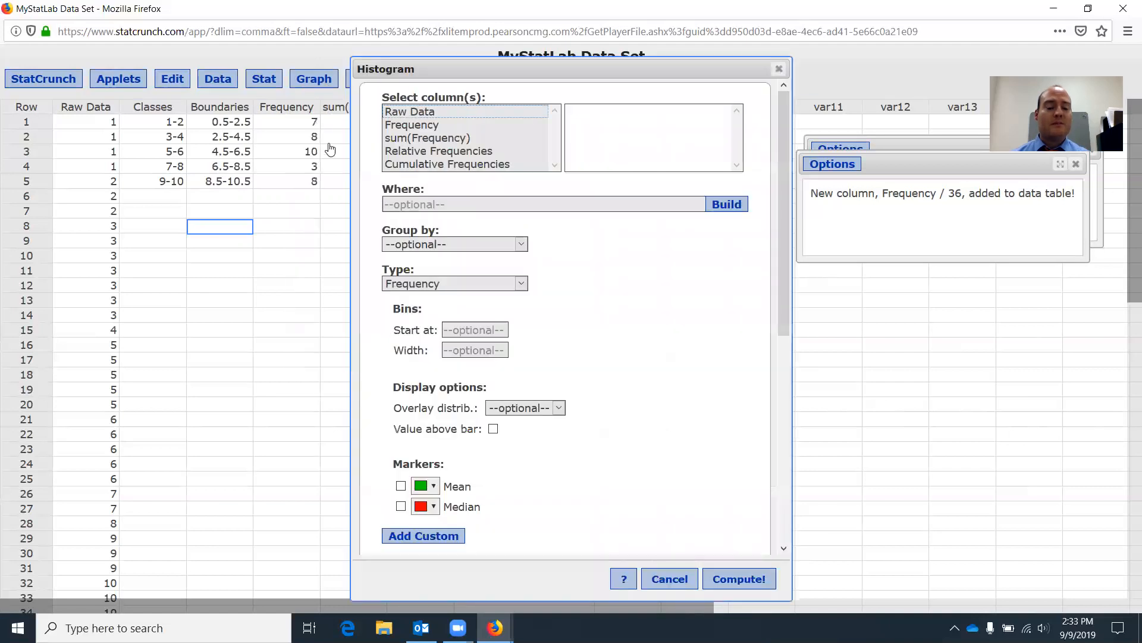
click(407, 113)
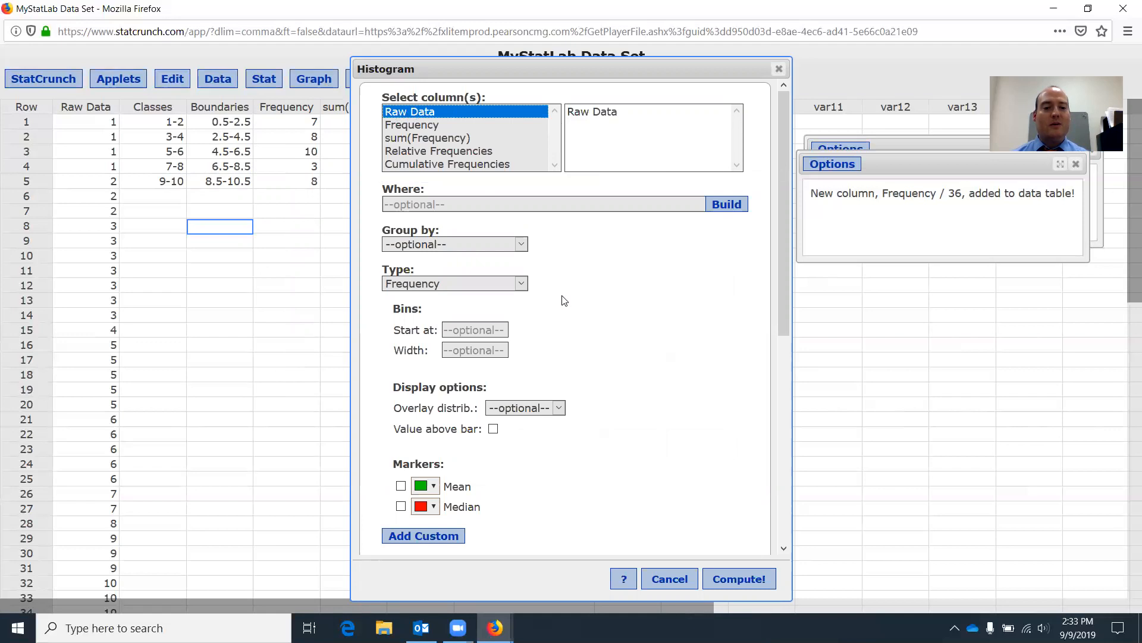
click(484, 332)
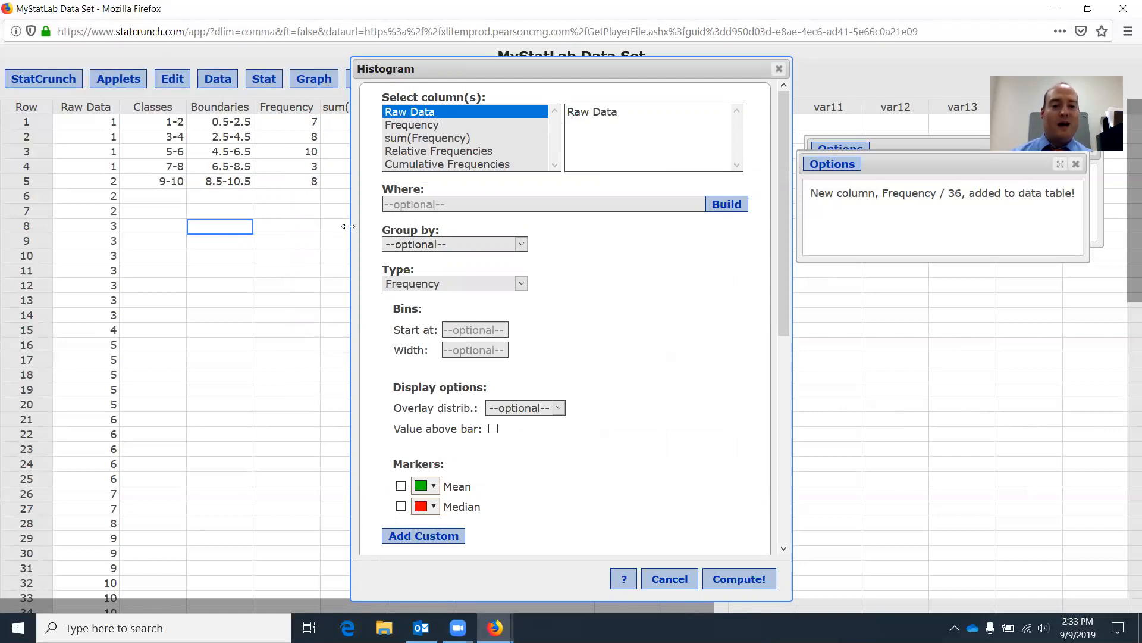
text(0.5)
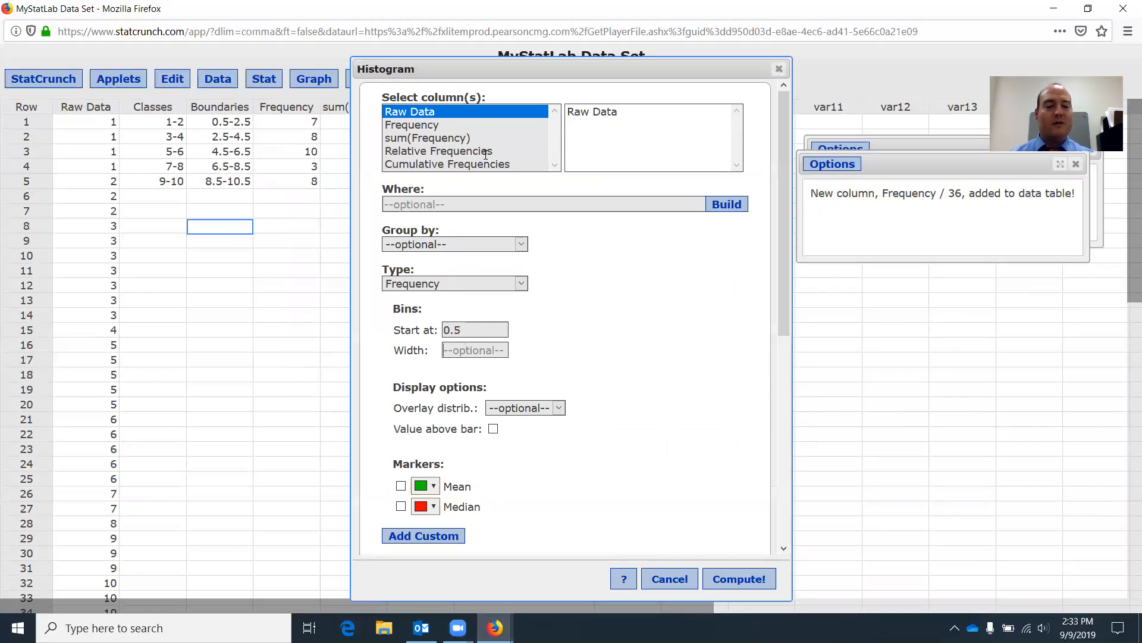
text(2)
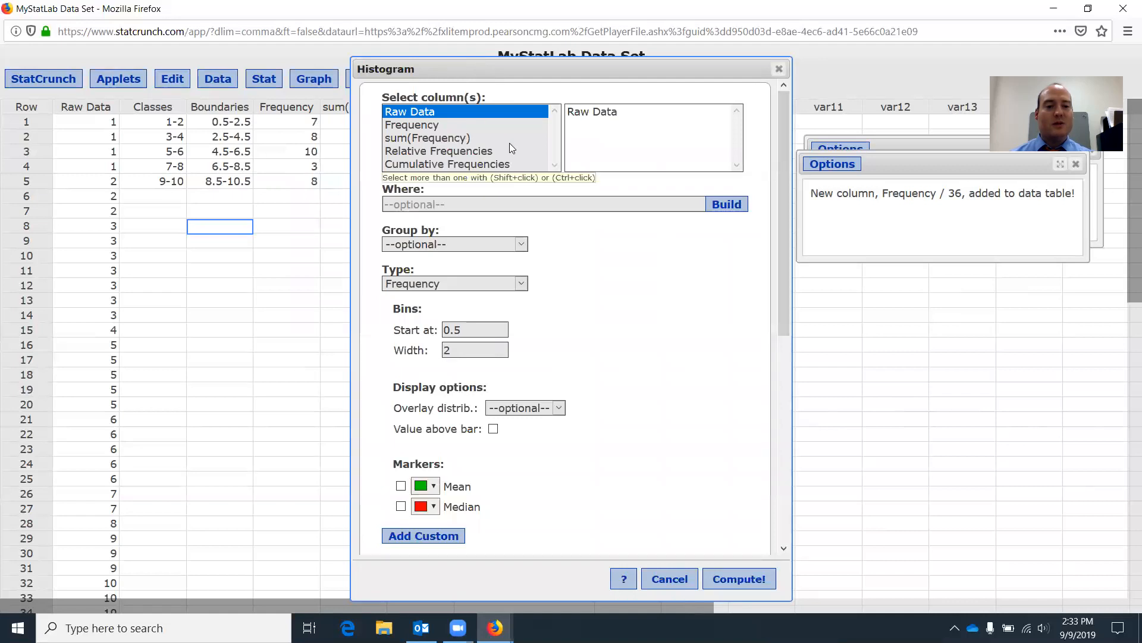
click(734, 580)
drag(785, 183, 609, 107)
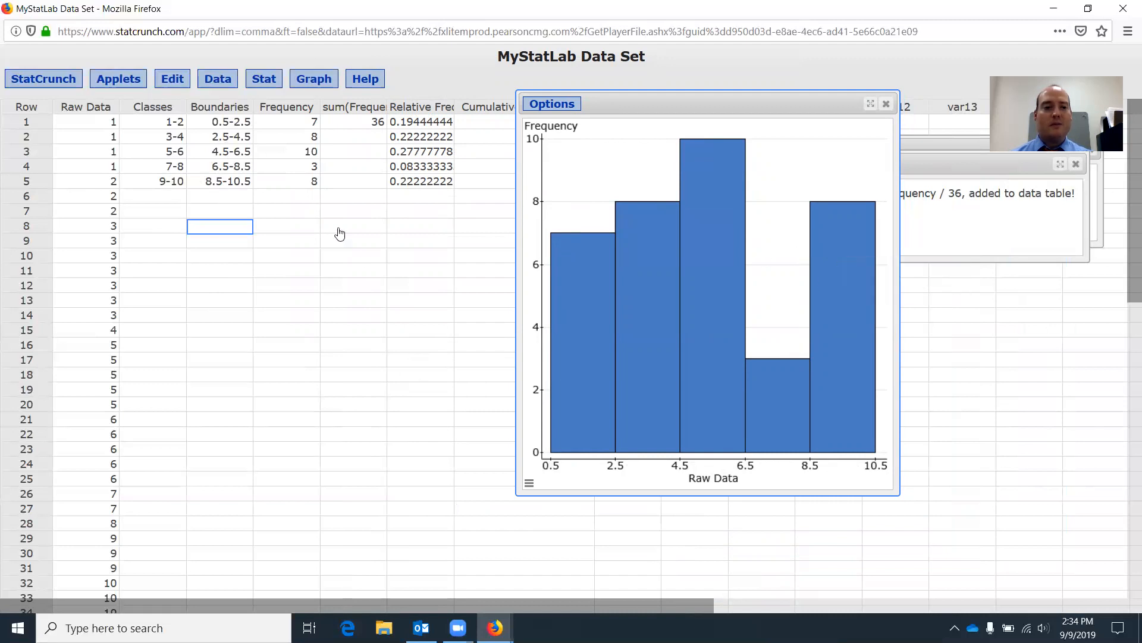
mouse_move(685, 204)
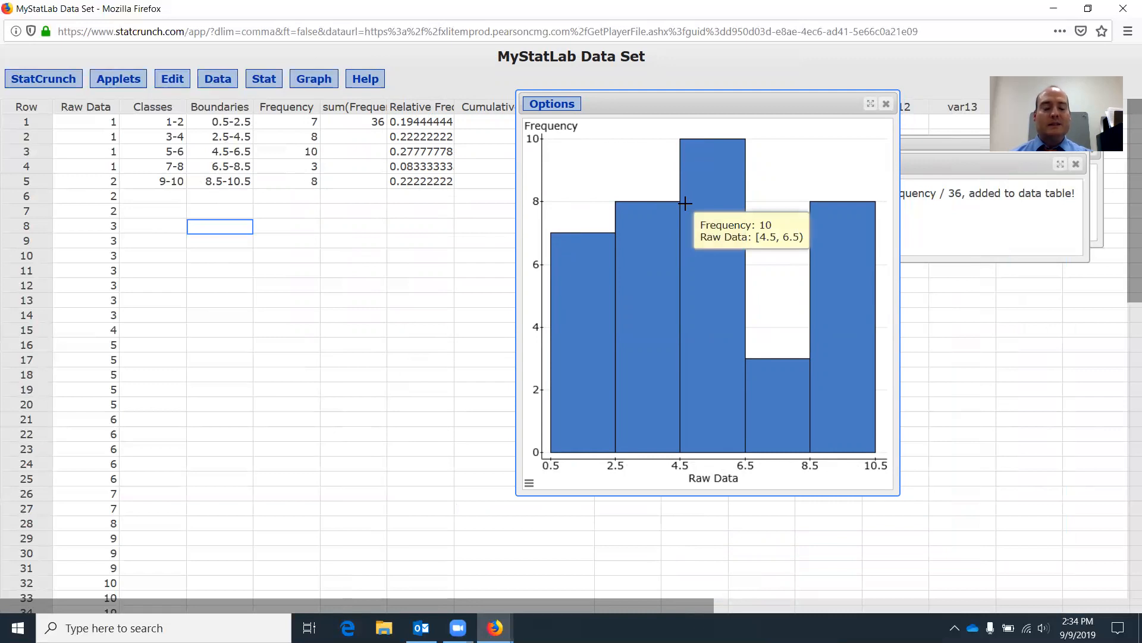